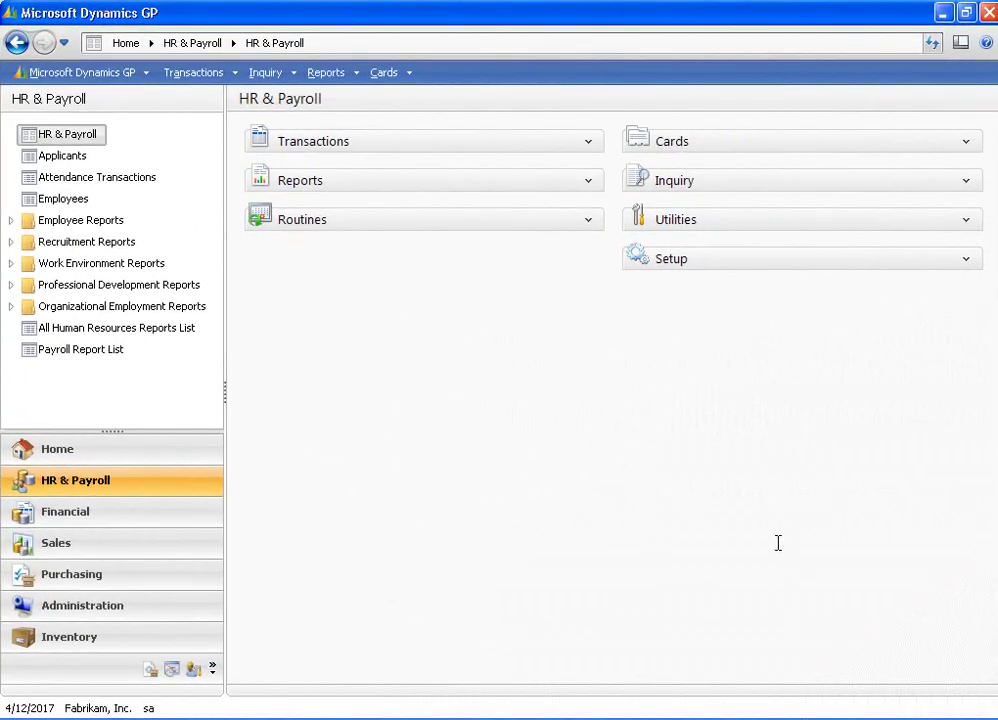
- Open Accrual Schedule Setup under PTO Manager and load the FTVAC Full Time Vacation schedule
left_click(966, 262)
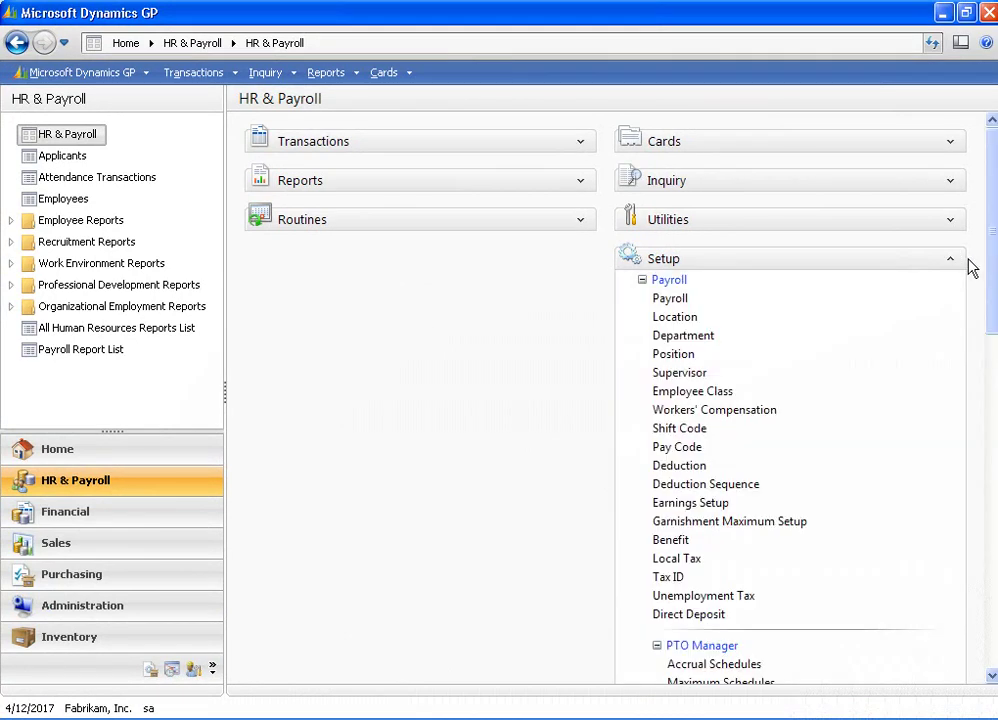
left_click(992, 676)
left_click(992, 676)
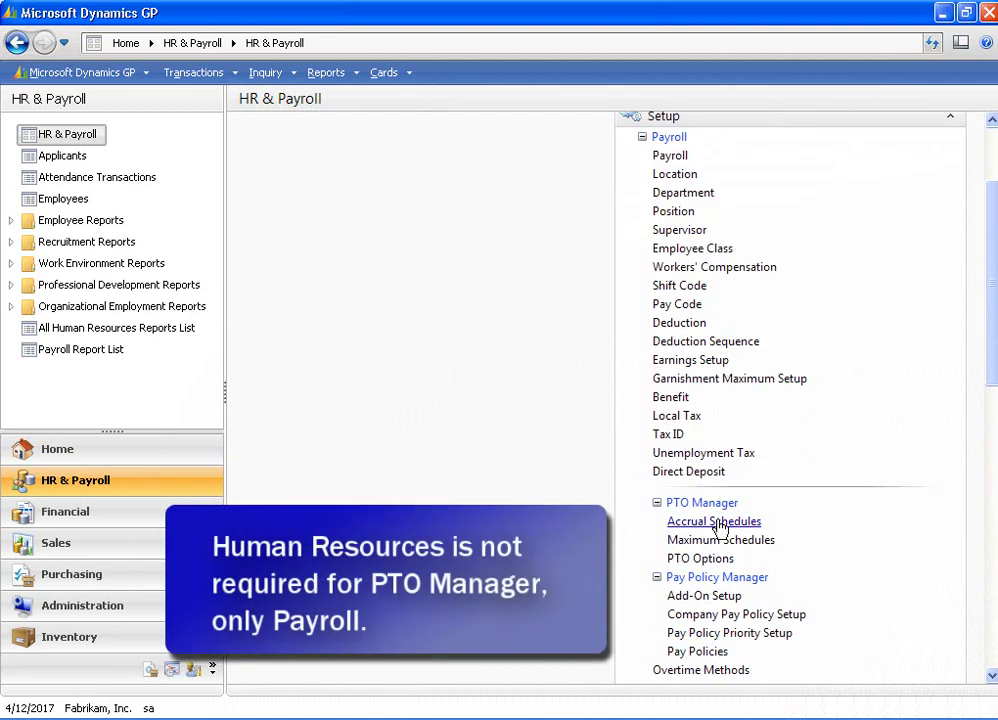
left_click(714, 521)
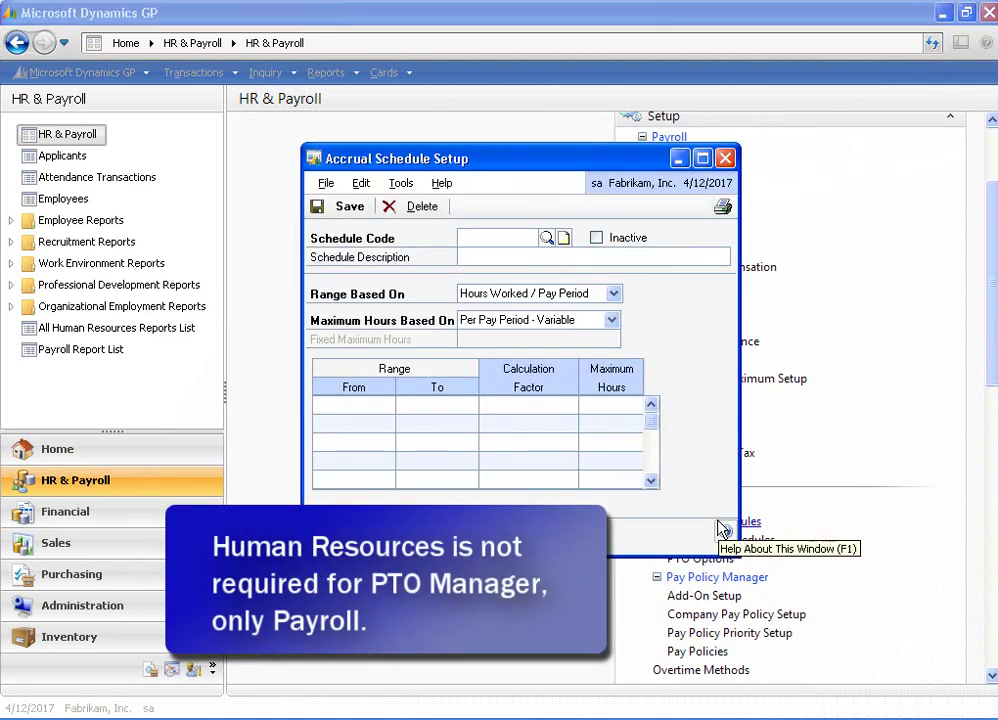
left_click(547, 240)
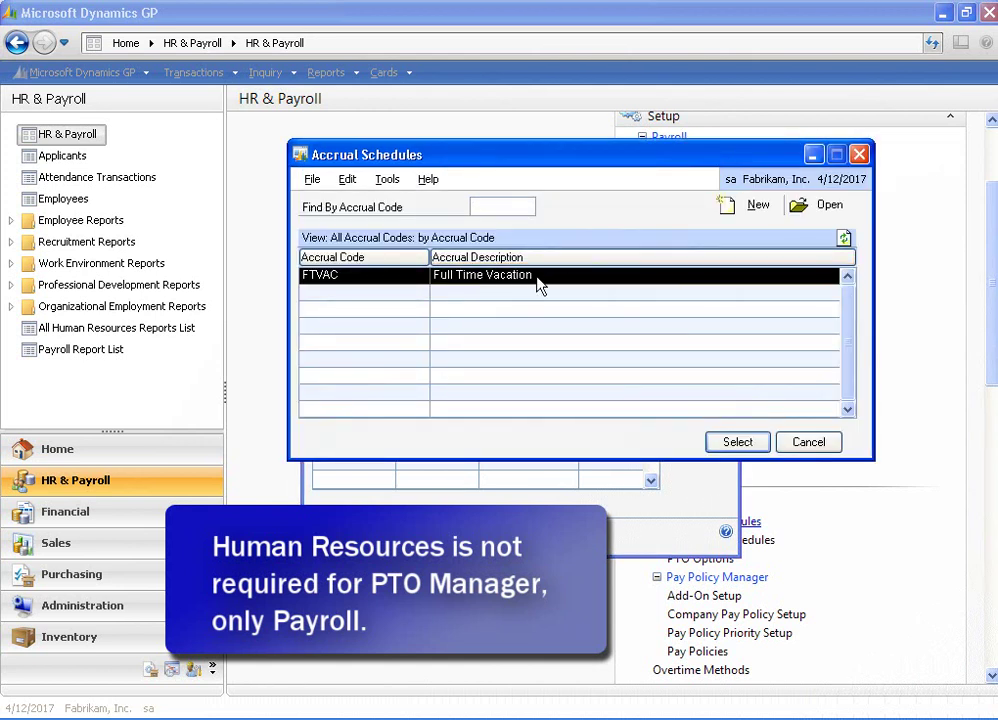
double_click(538, 285)
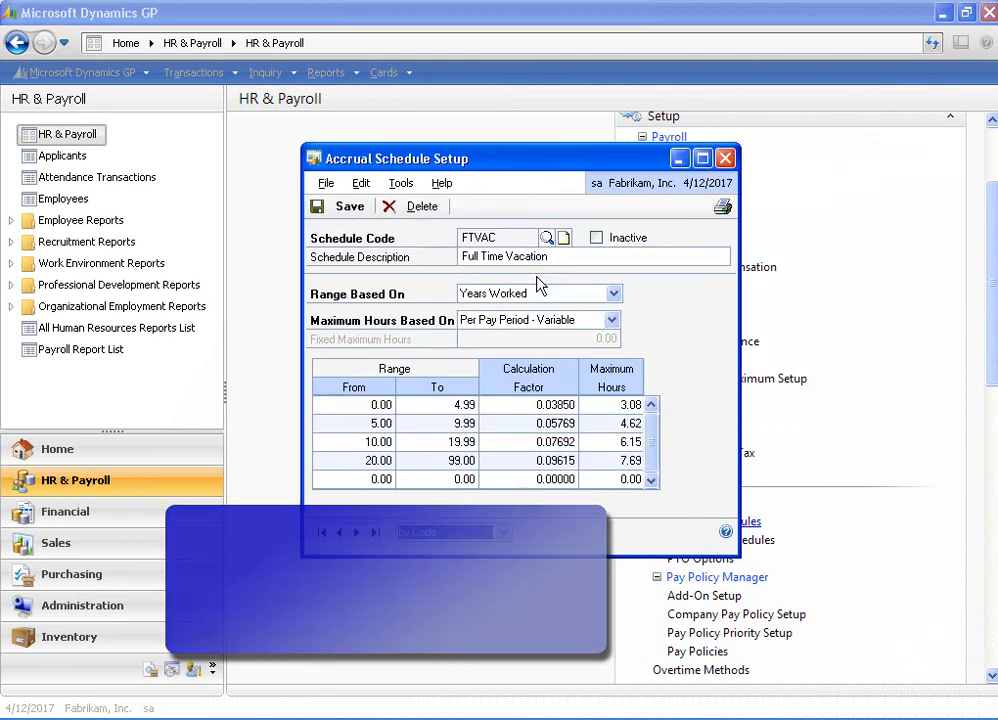
left_click(556, 257)
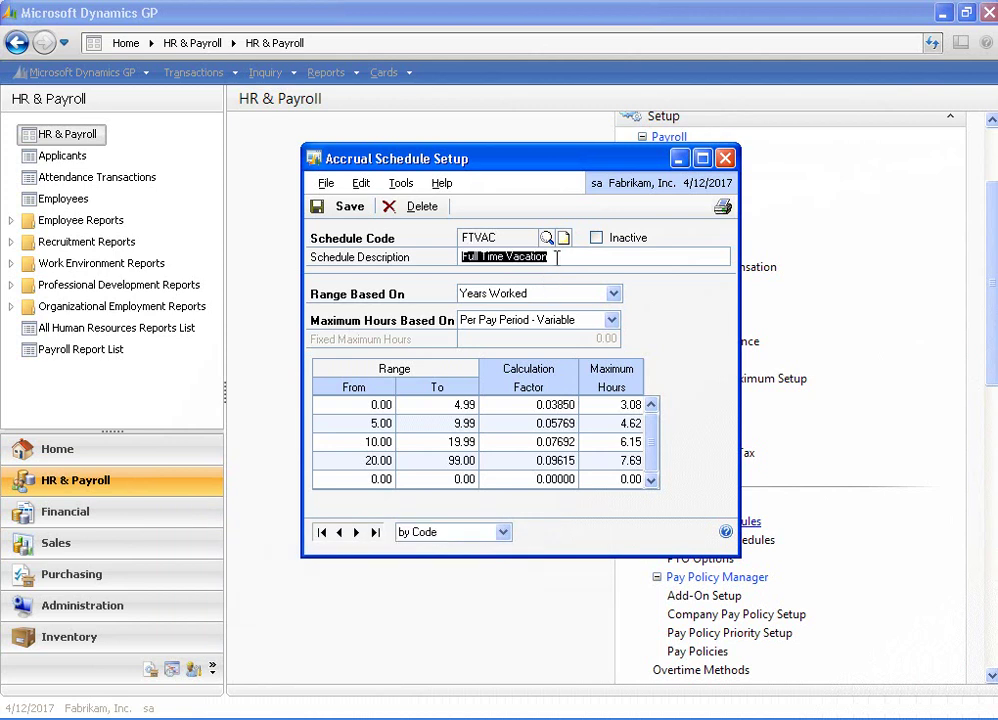
left_click(614, 294)
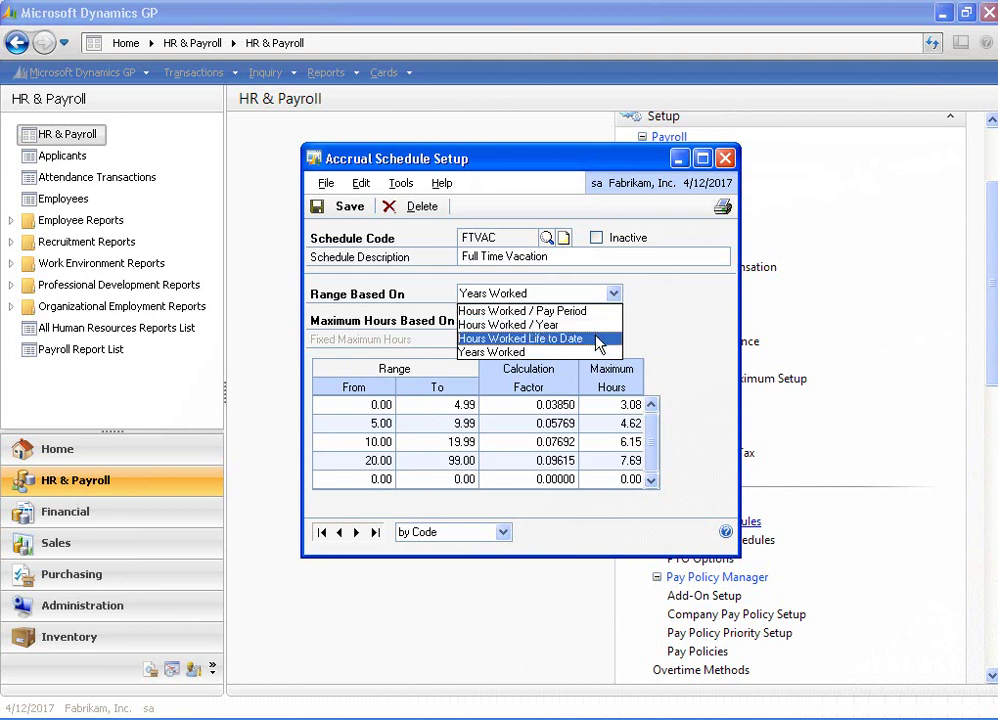
left_click(601, 353)
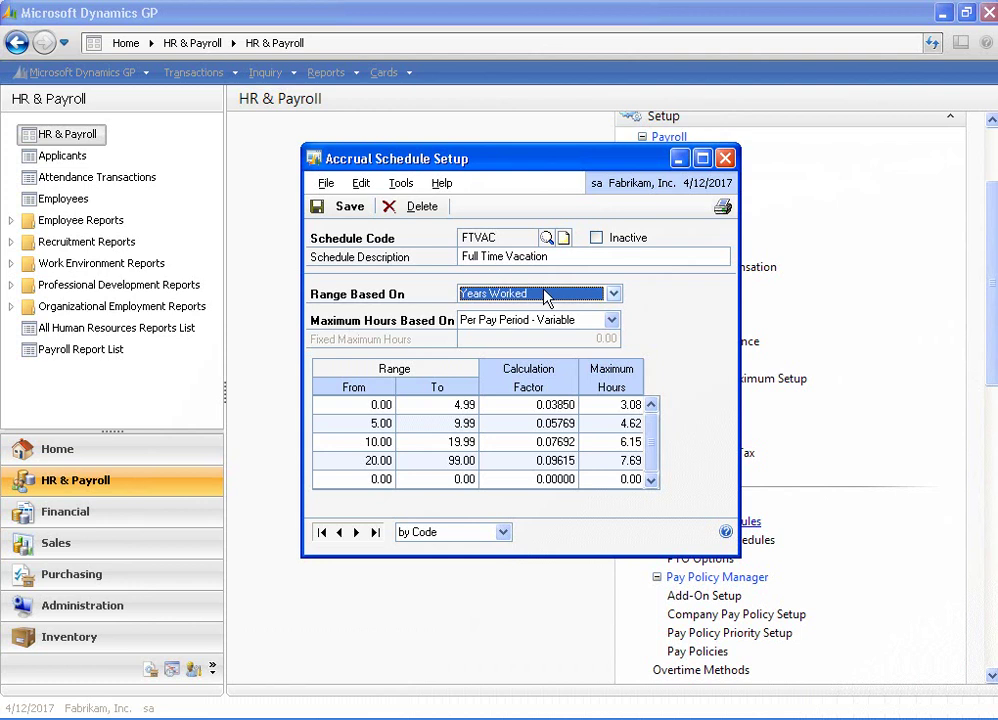
left_click(390, 405)
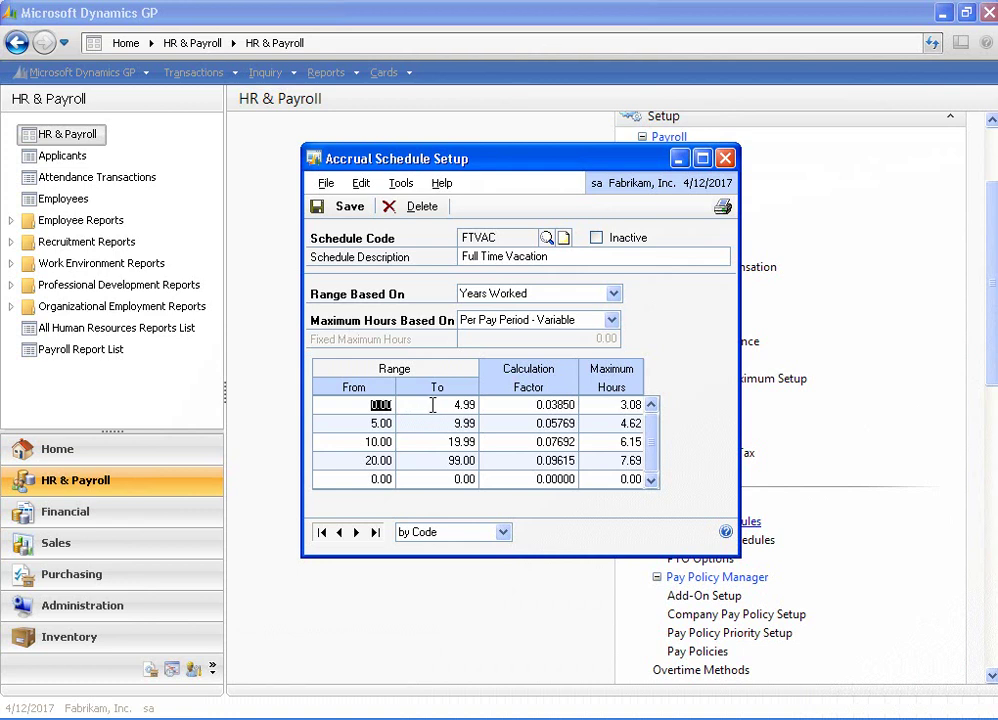
left_click(432, 404)
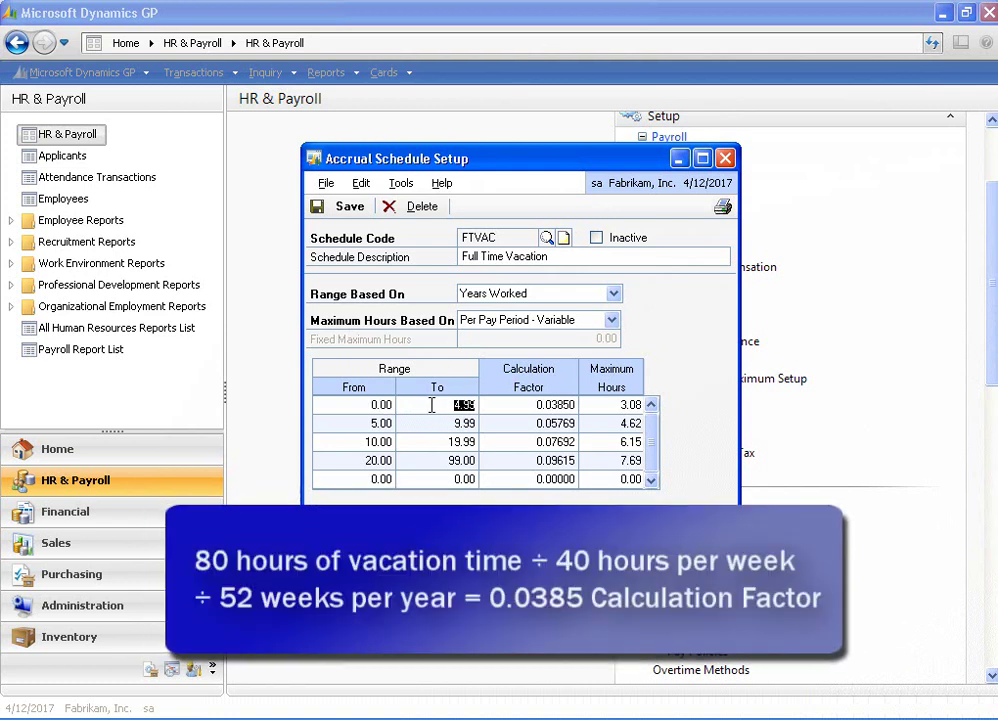
left_click(532, 405)
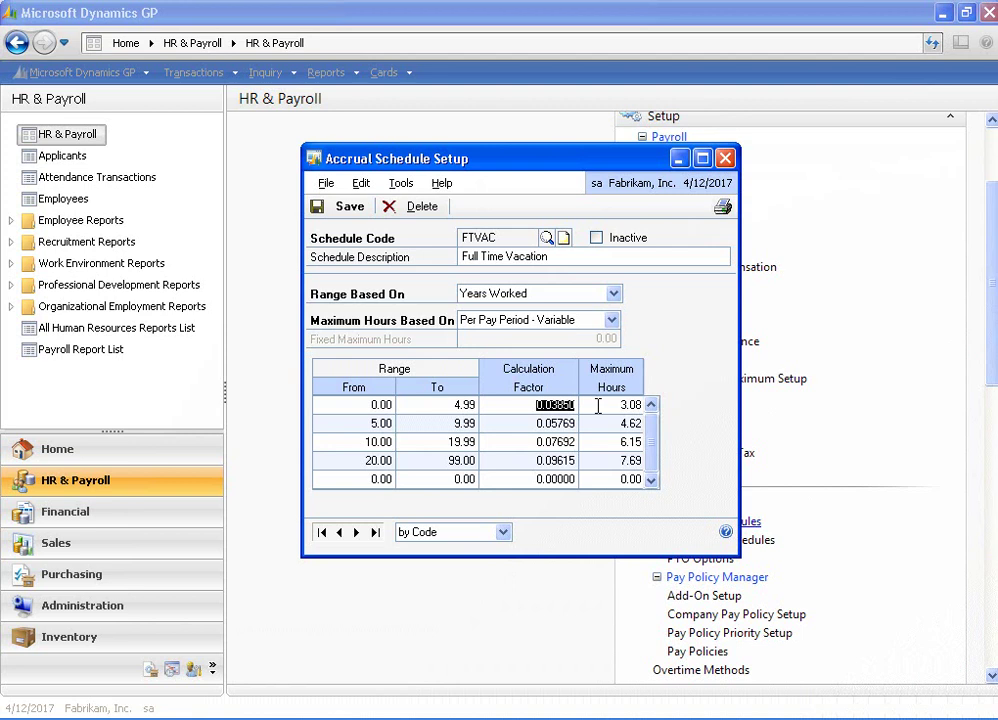
key("Tab")
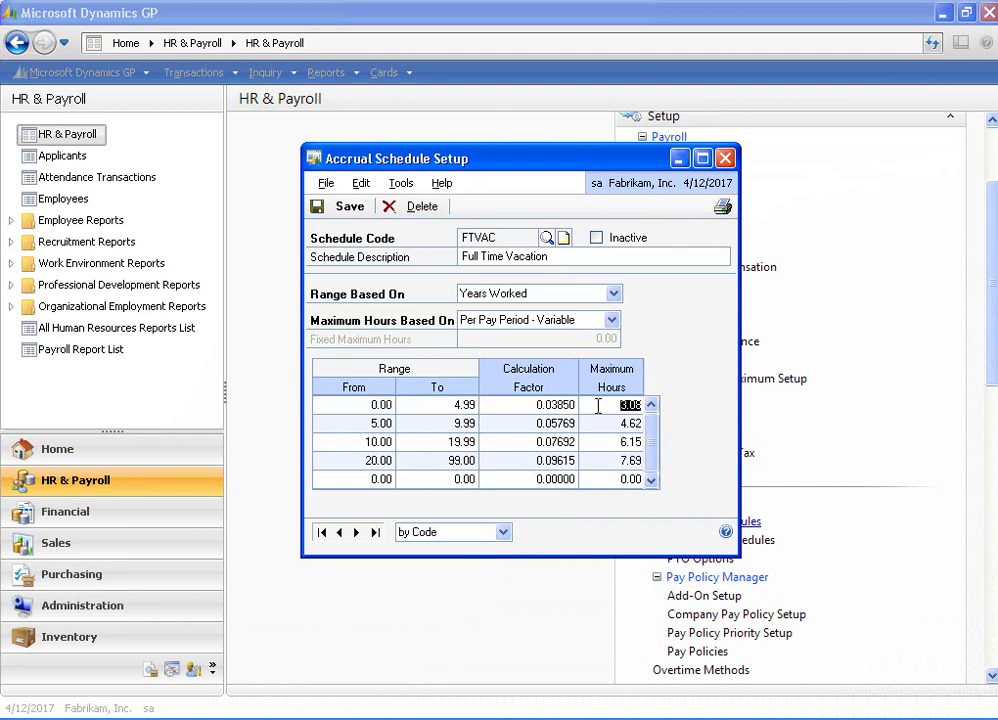
left_click(613, 322)
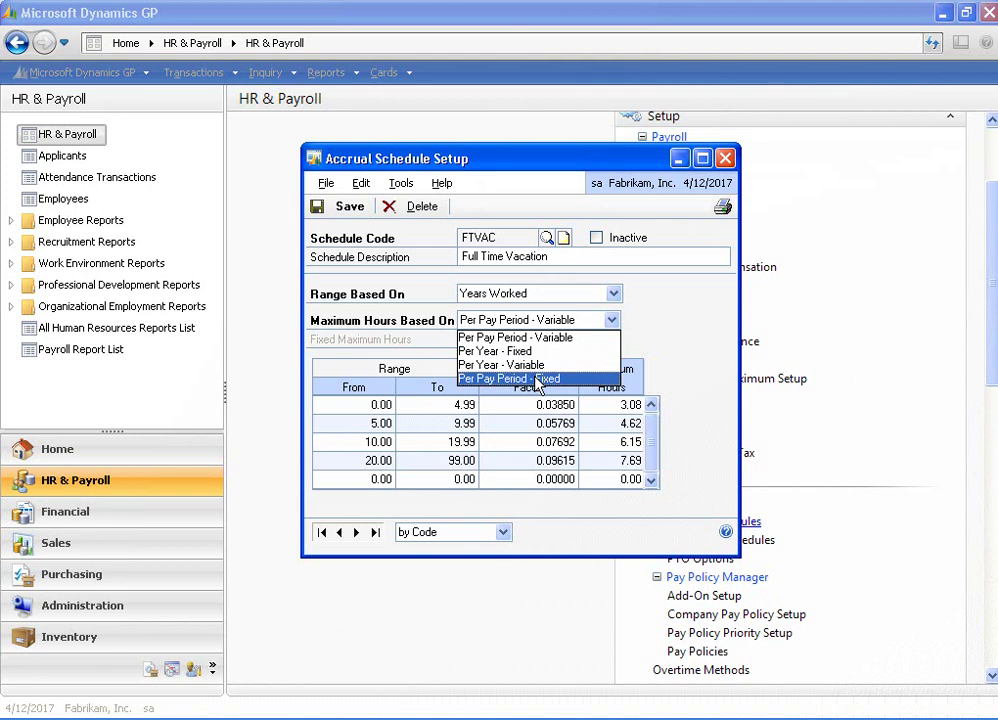
left_click(545, 340)
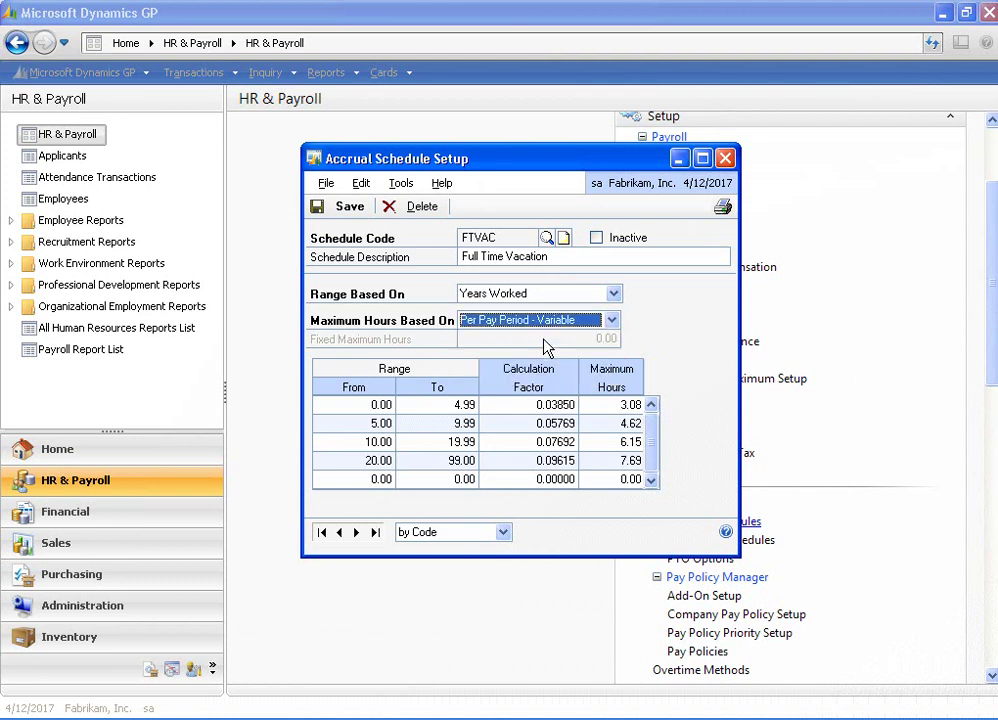
left_click(613, 404)
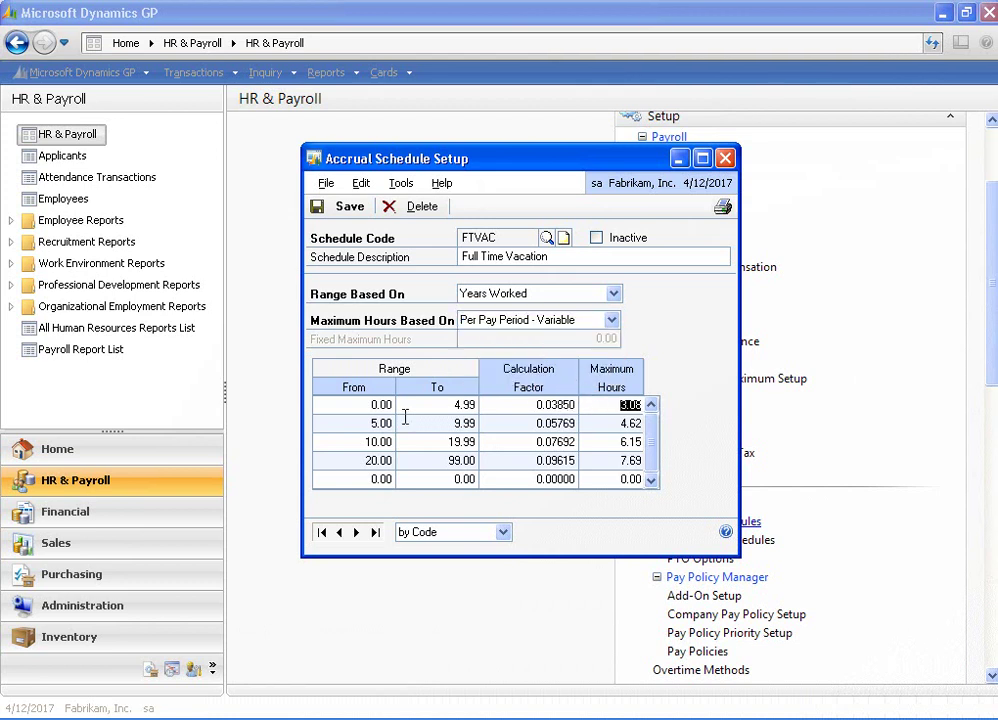
left_click(363, 421)
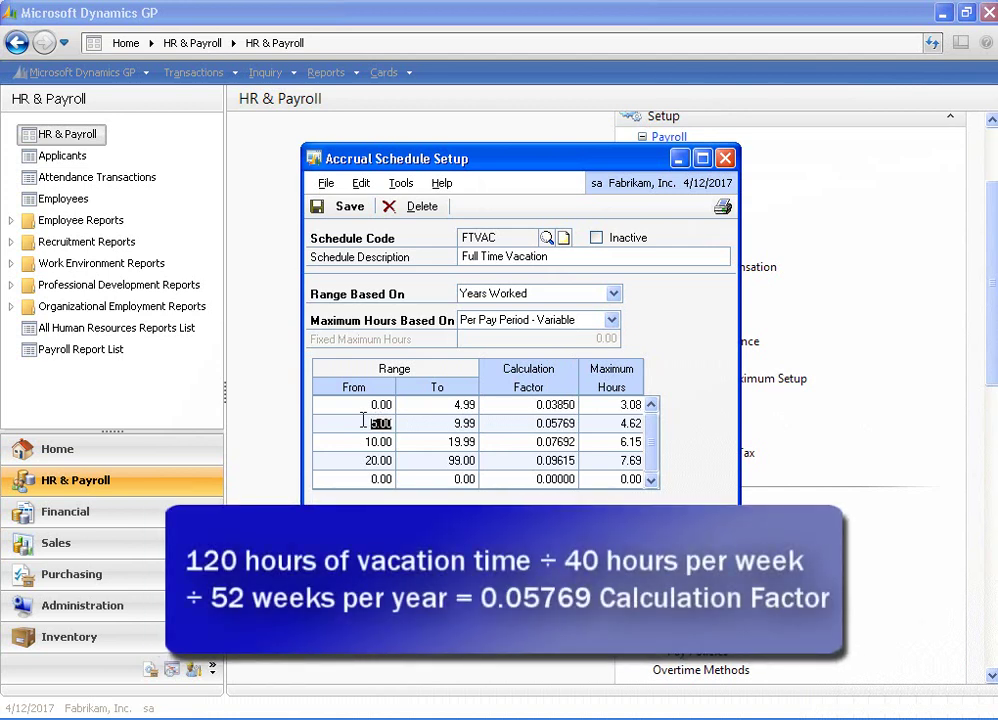
left_click(526, 421)
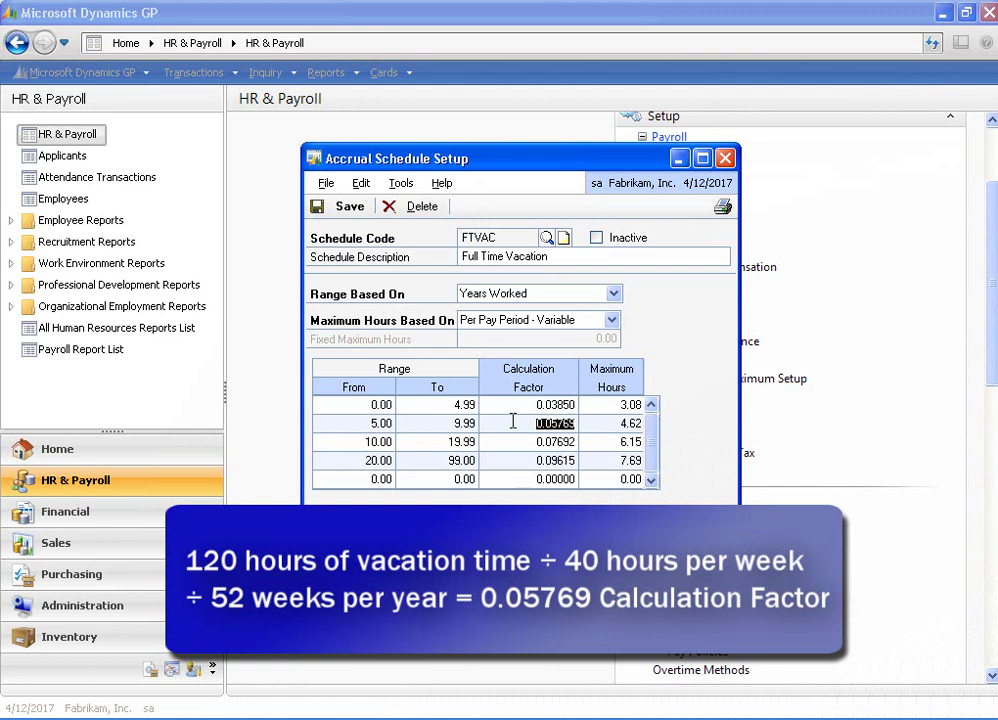
left_click(389, 442)
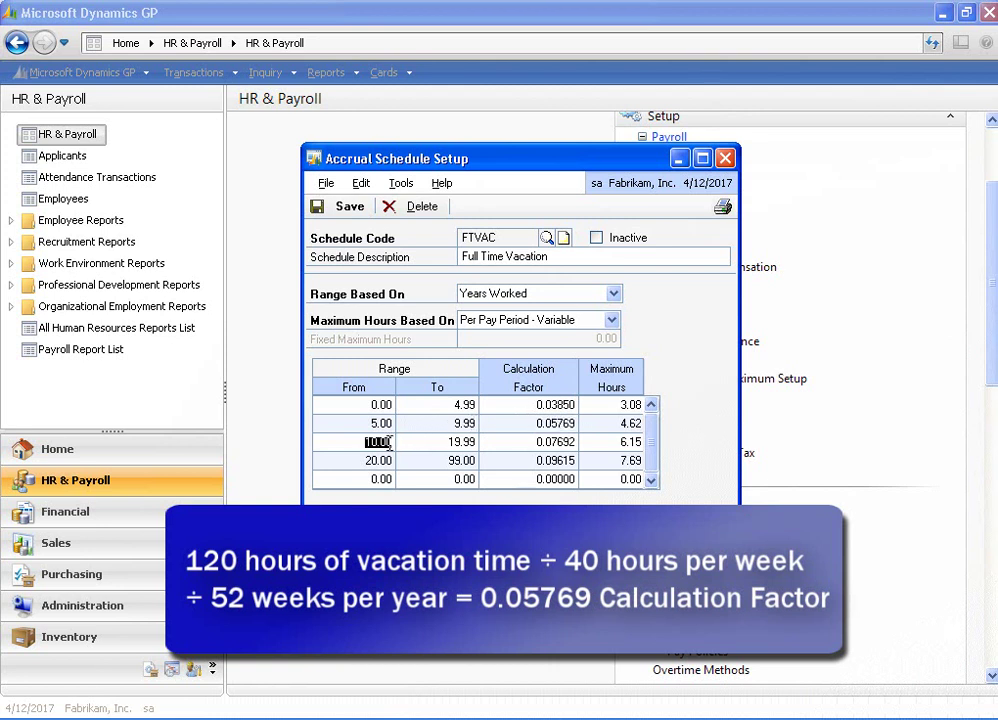
left_click(519, 442)
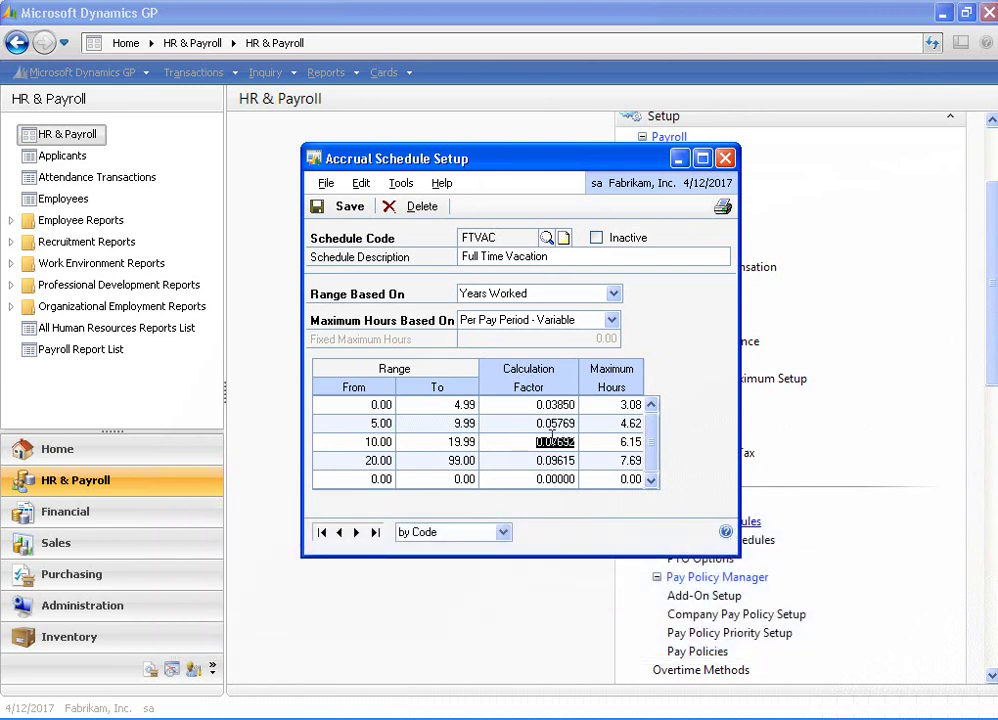
left_click(614, 442)
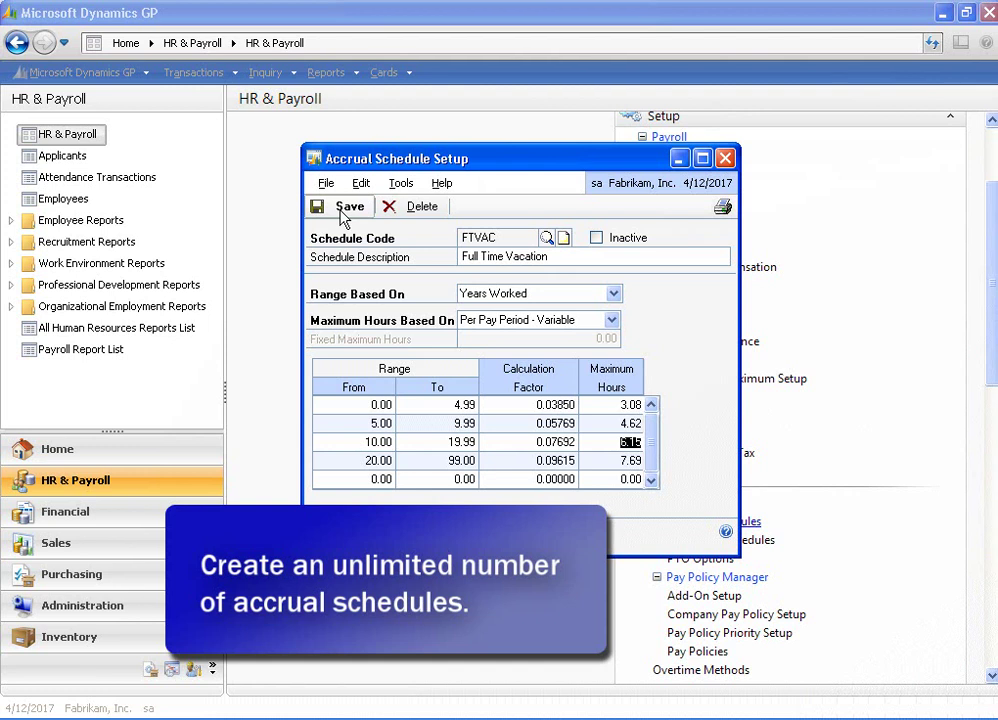
- Save and close the FTVAC schedule, then open Employee PTO Setup and begin entering the employee ID
left_click(343, 216)
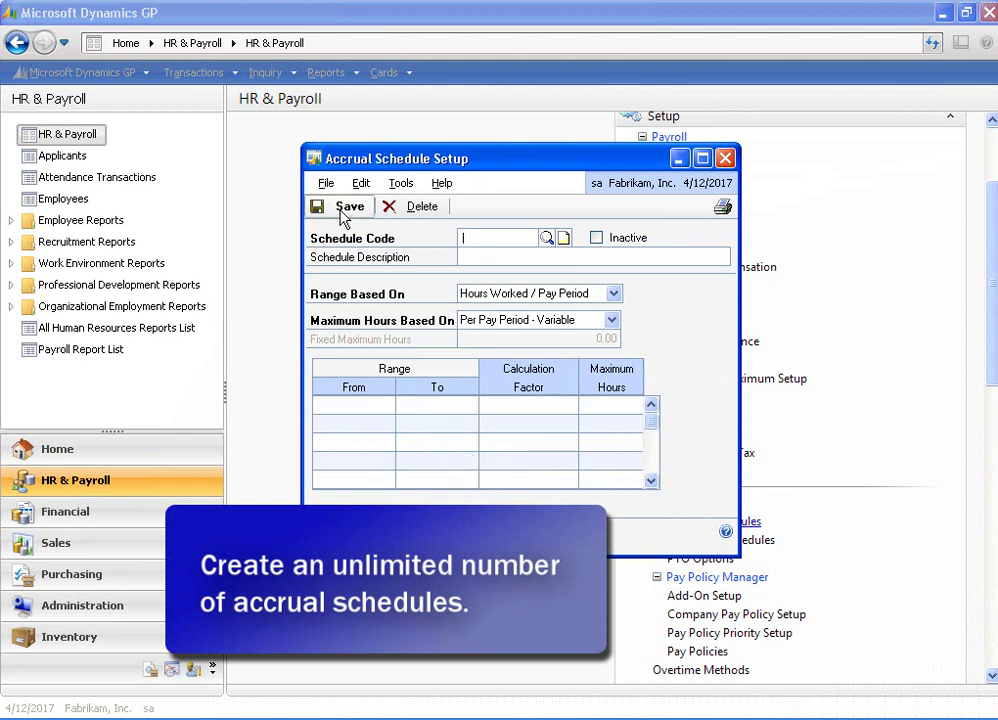
left_click(725, 158)
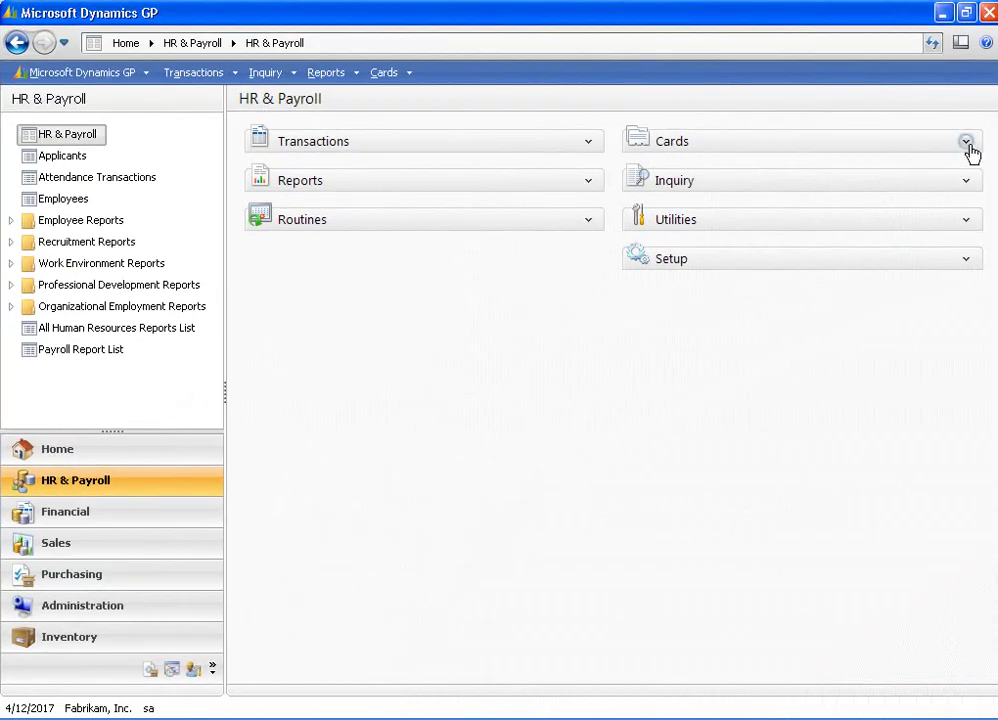
left_click(966, 143)
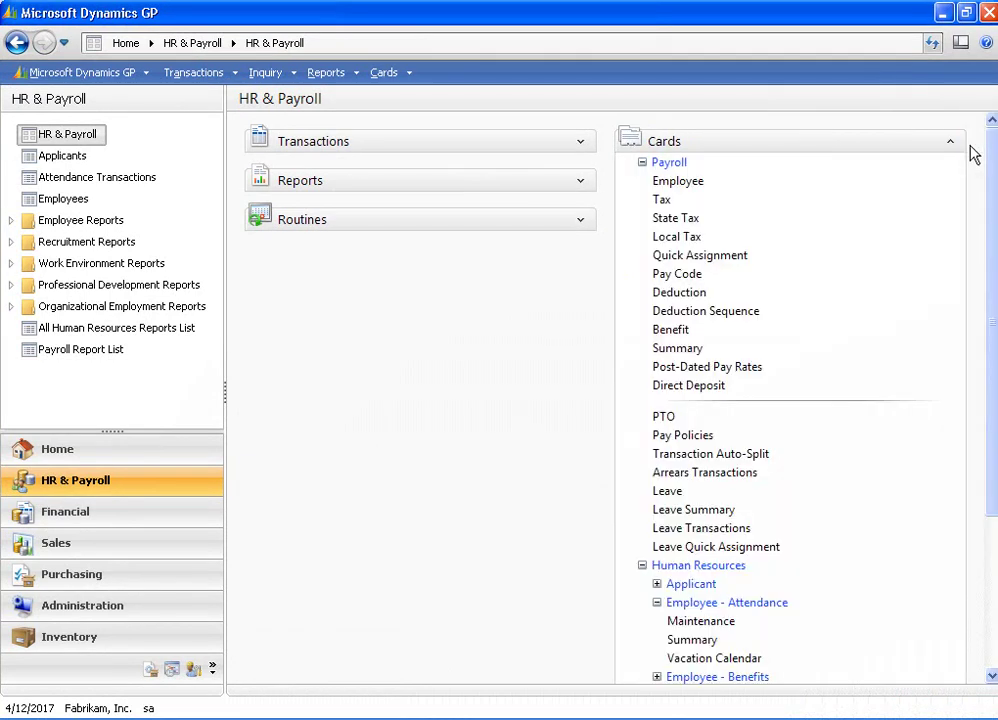
left_click(663, 416)
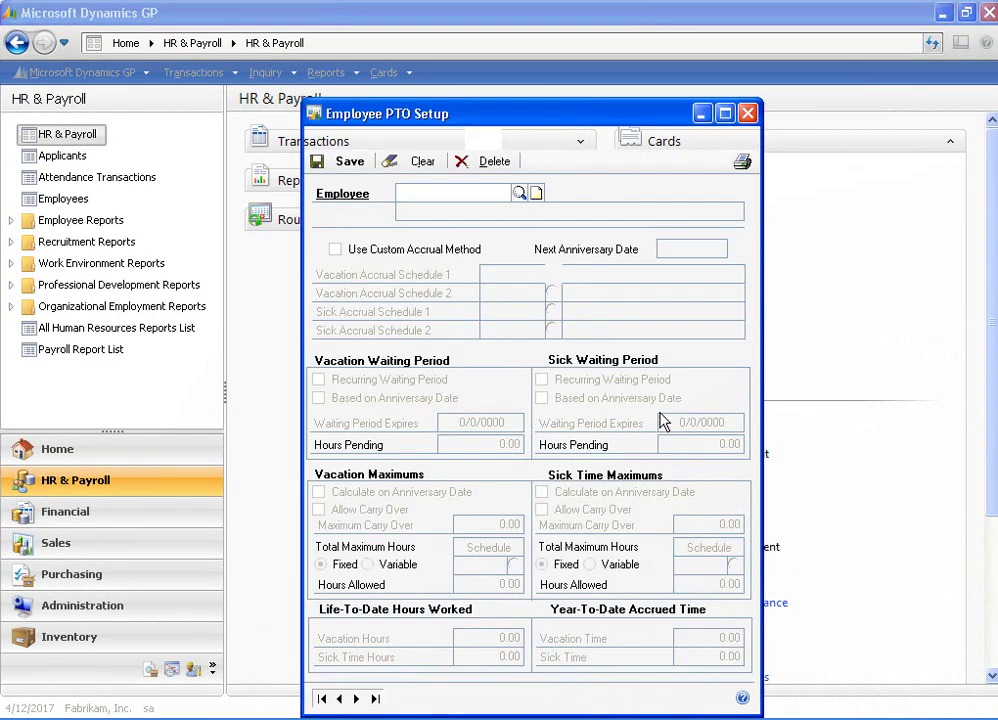
left_click(458, 190)
type("BA")
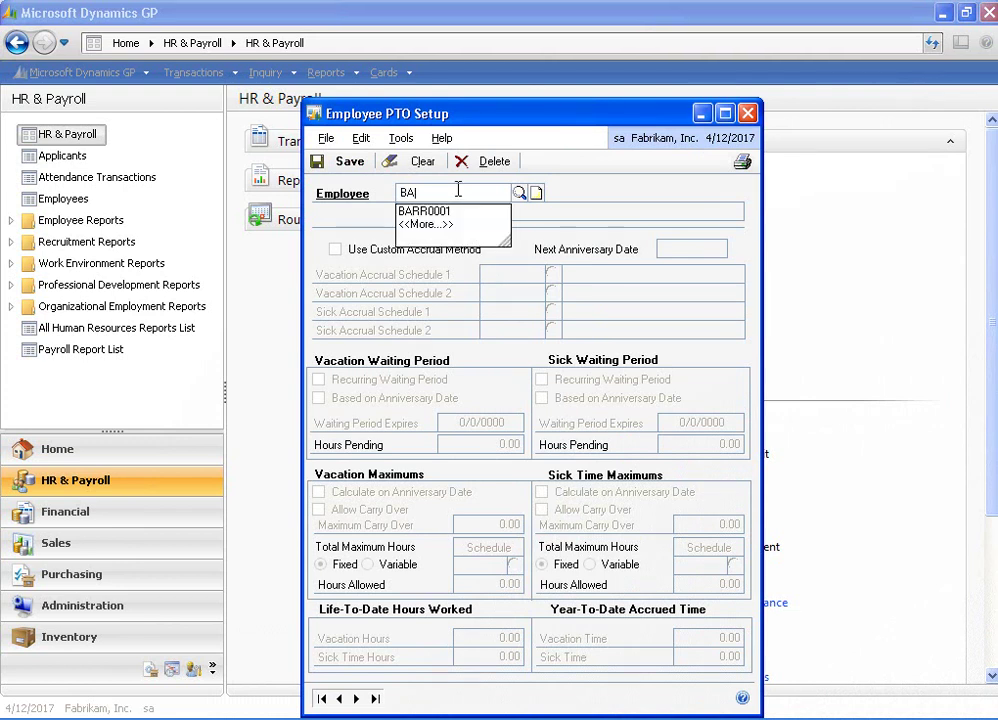
- Load the employee's PTO record and check its FTVAC vacation and sick accrual schedule fields
key("Down")
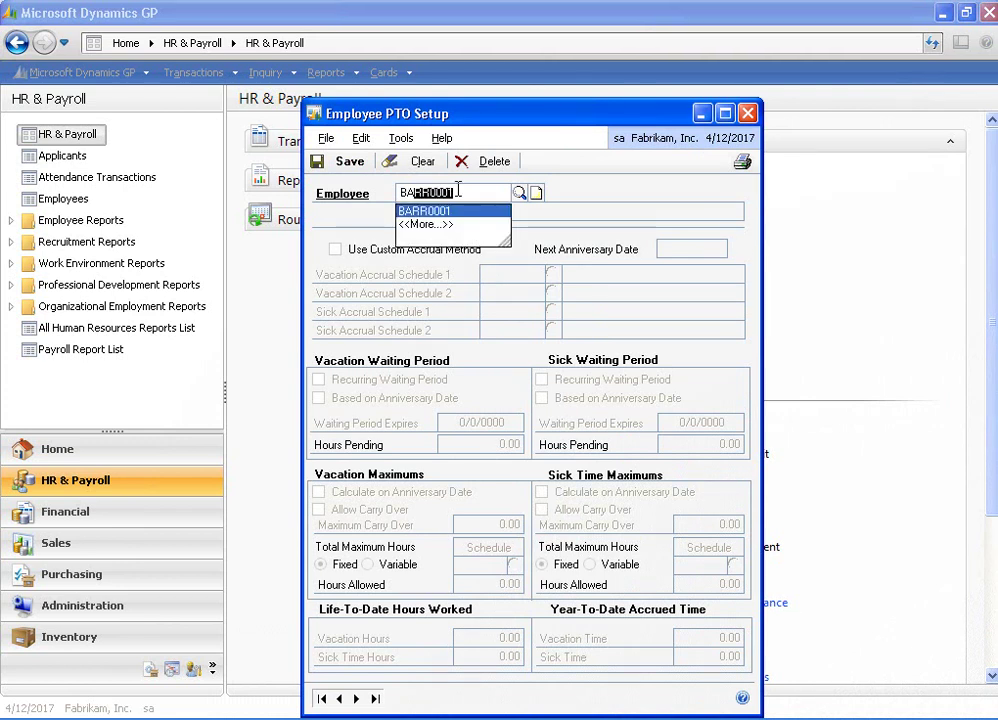
key("Tab")
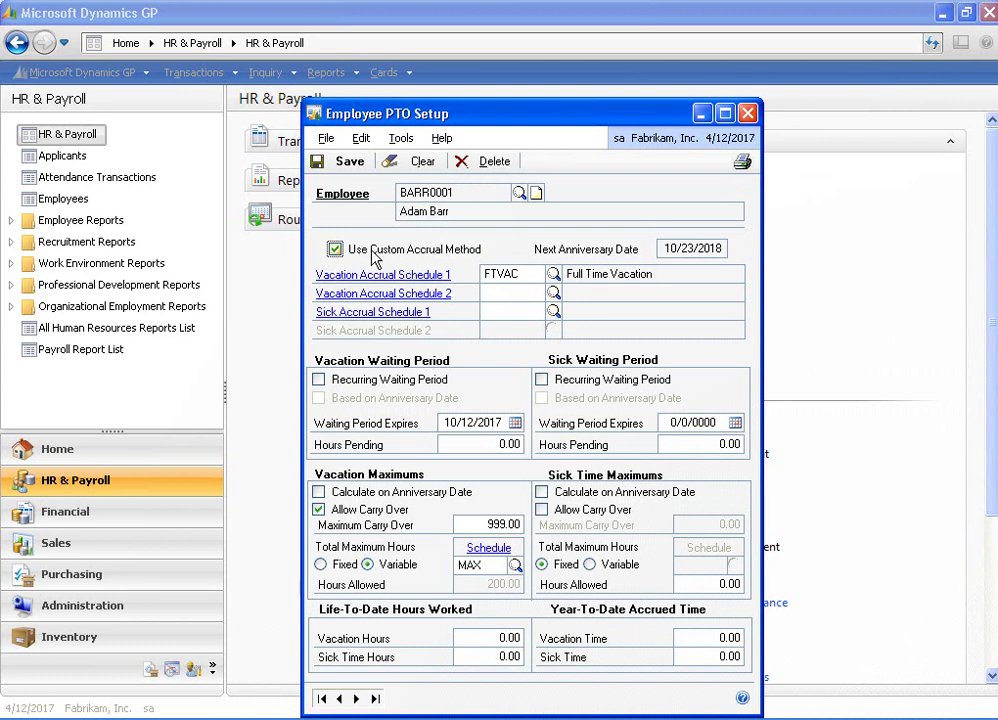
left_click(530, 274)
left_click(530, 274)
left_click(523, 293)
left_click(513, 313)
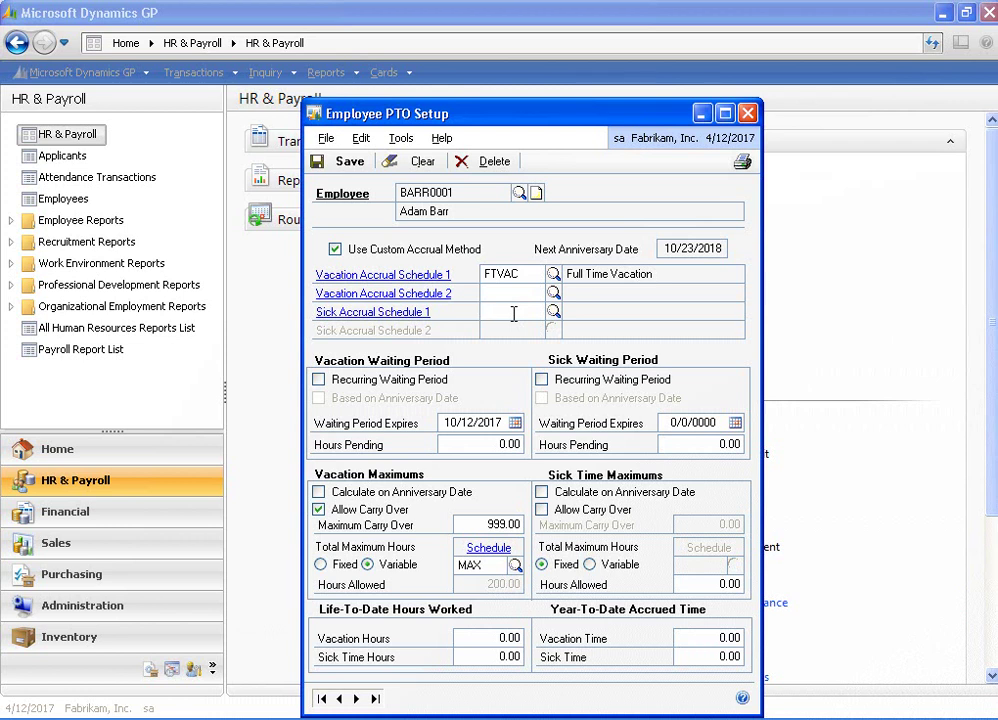
left_click(446, 424)
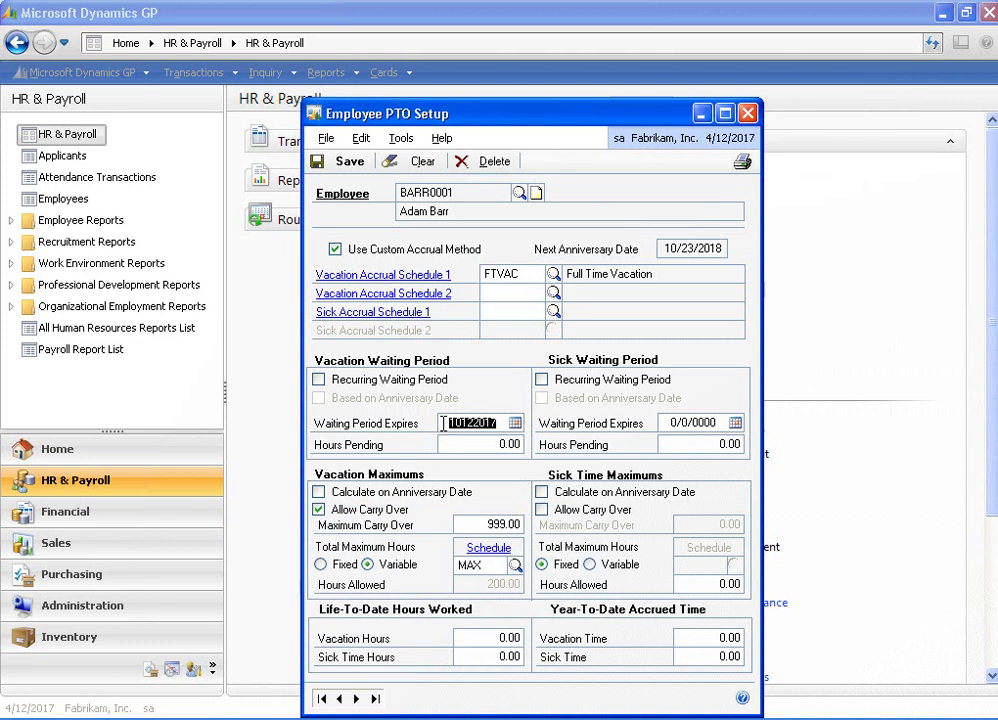
- Make the vacation waiting period non-recurring and anniversary-based, then check the pending and maximum hours fields
left_click(319, 381)
left_click(319, 397)
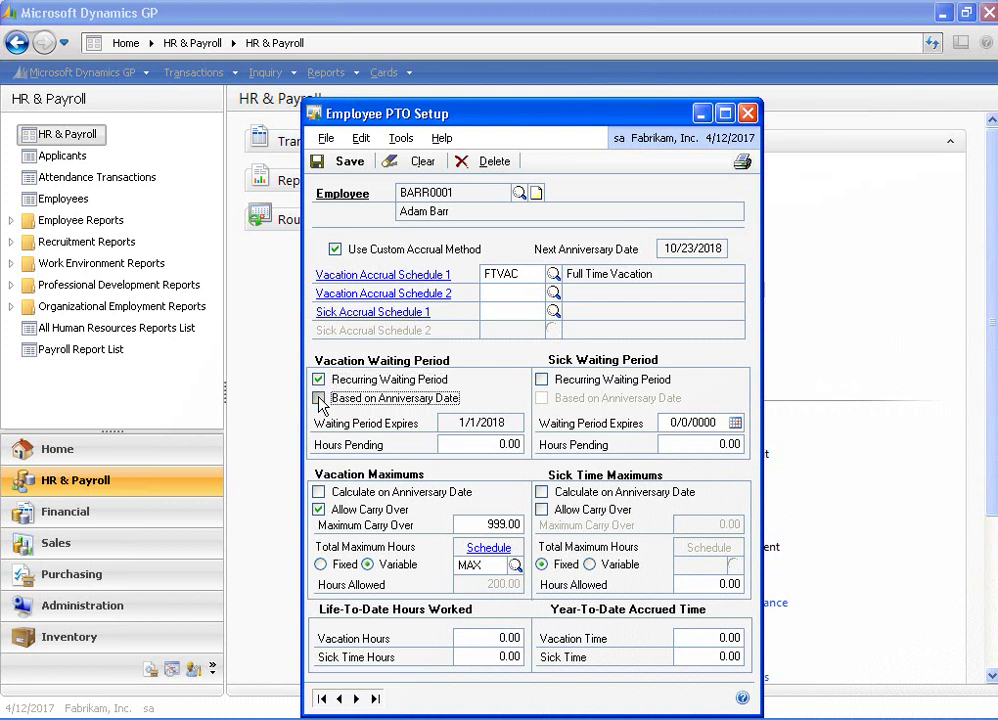
left_click(318, 380)
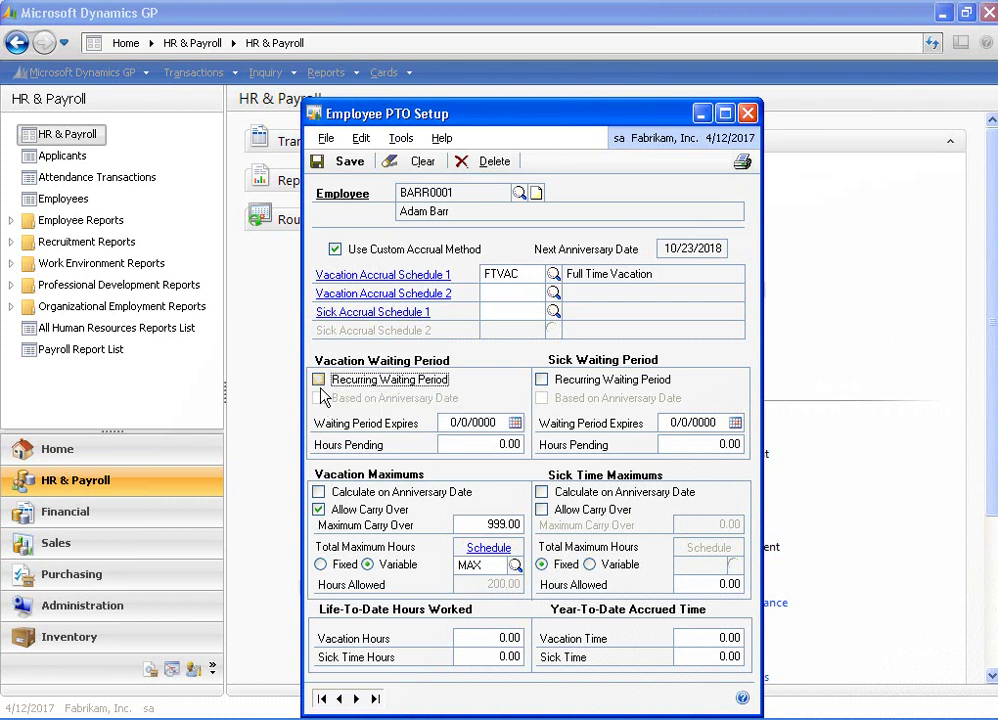
left_click(462, 446)
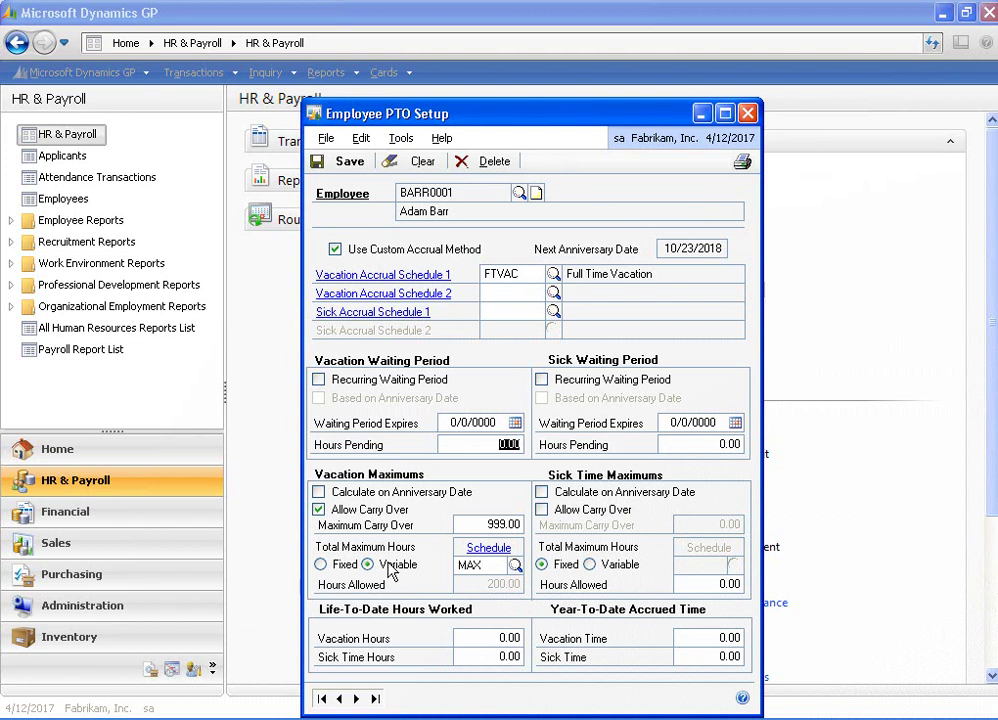
left_click(490, 563)
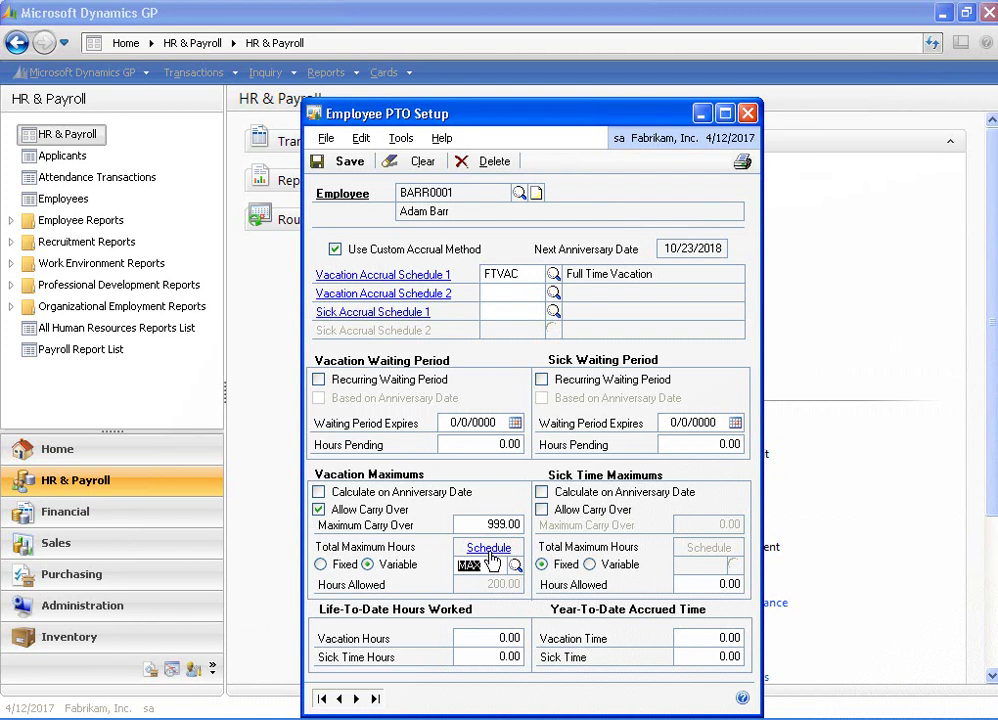
left_click(489, 548)
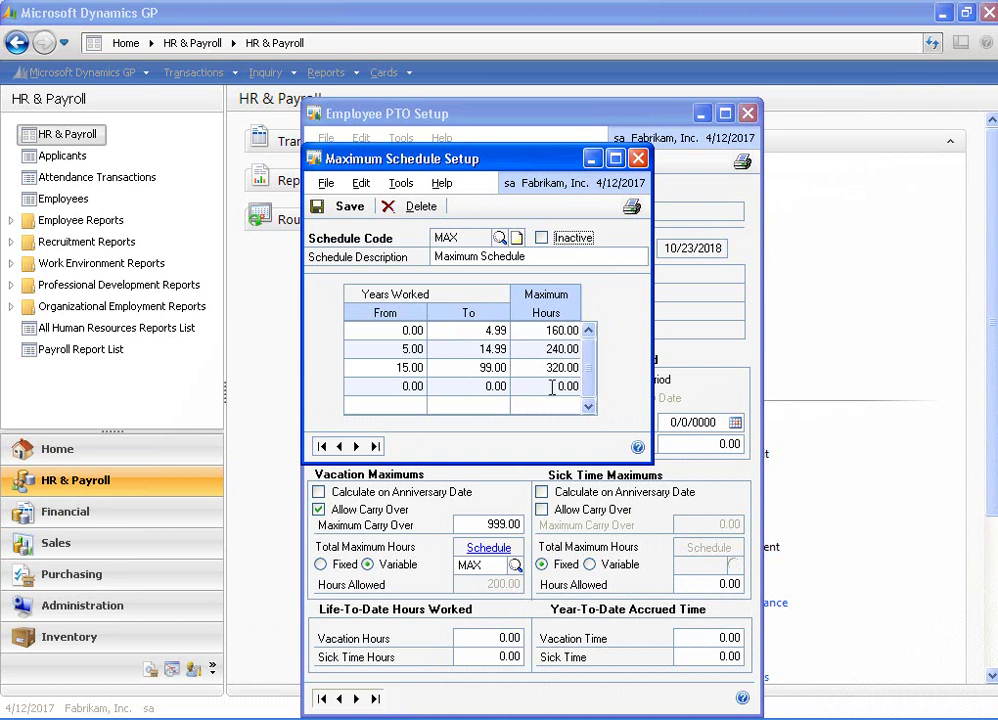
left_click(638, 160)
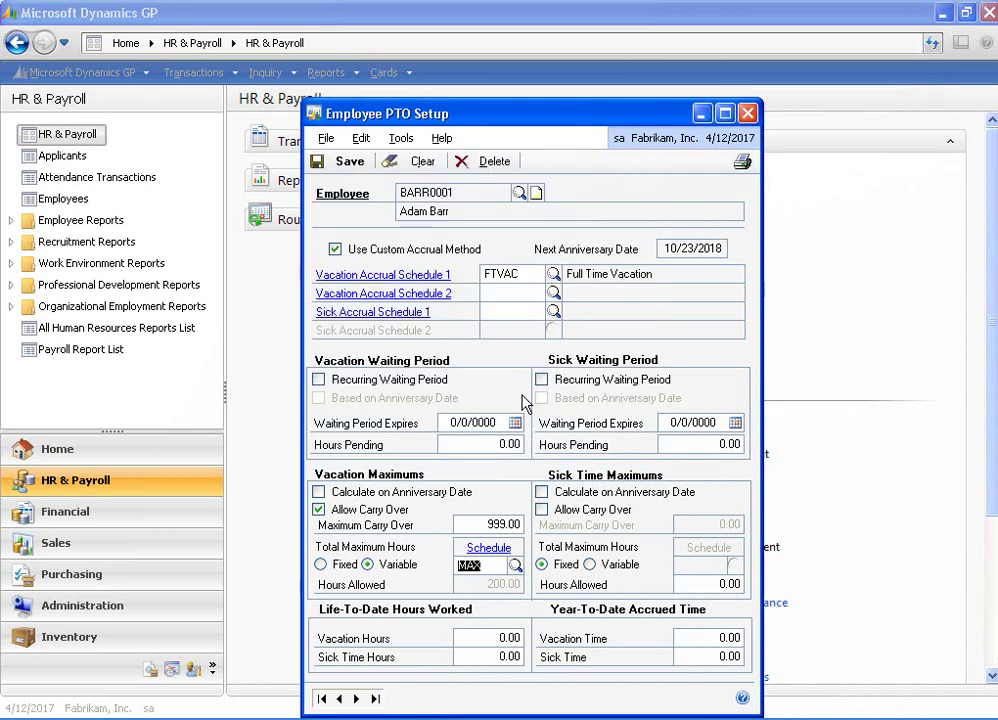
left_click(343, 565)
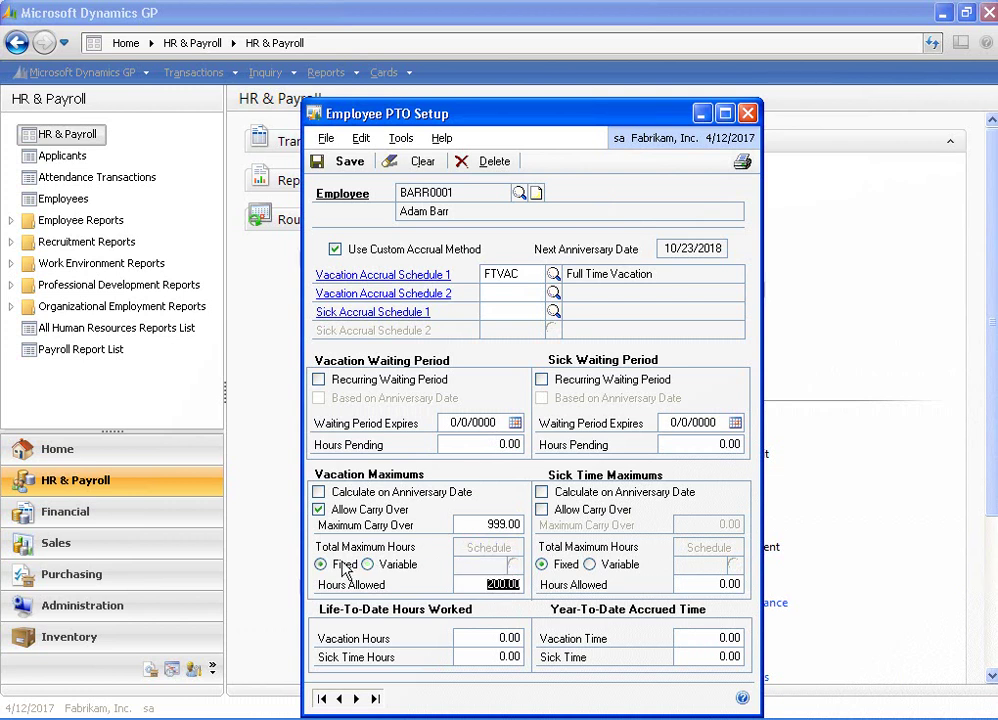
left_click(470, 586)
left_click(368, 564)
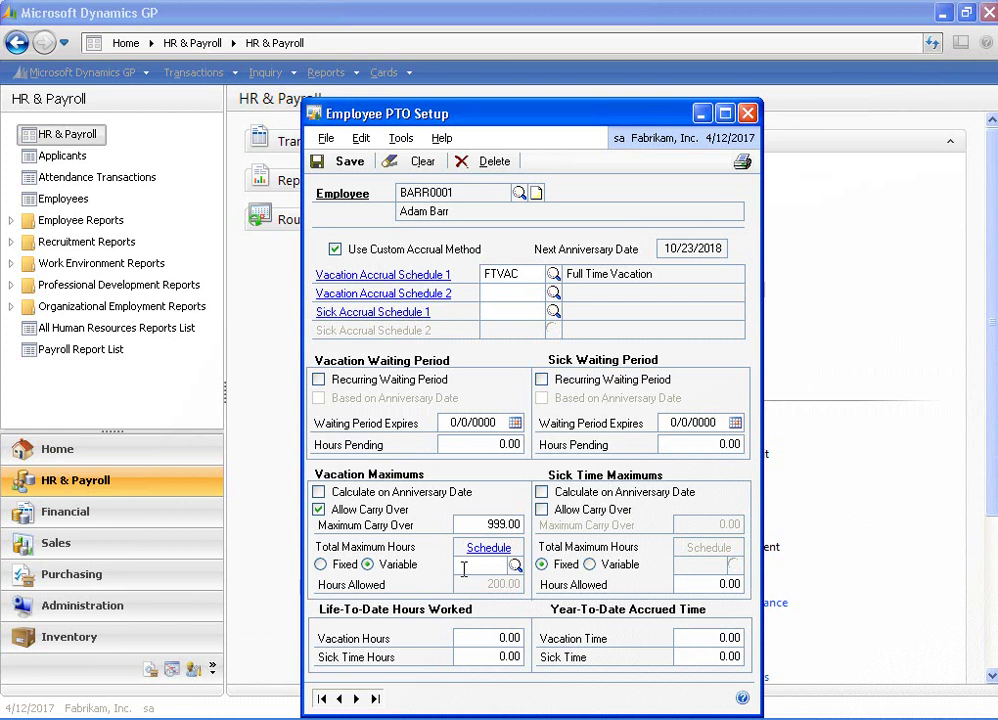
type("MAX")
key("Tab")
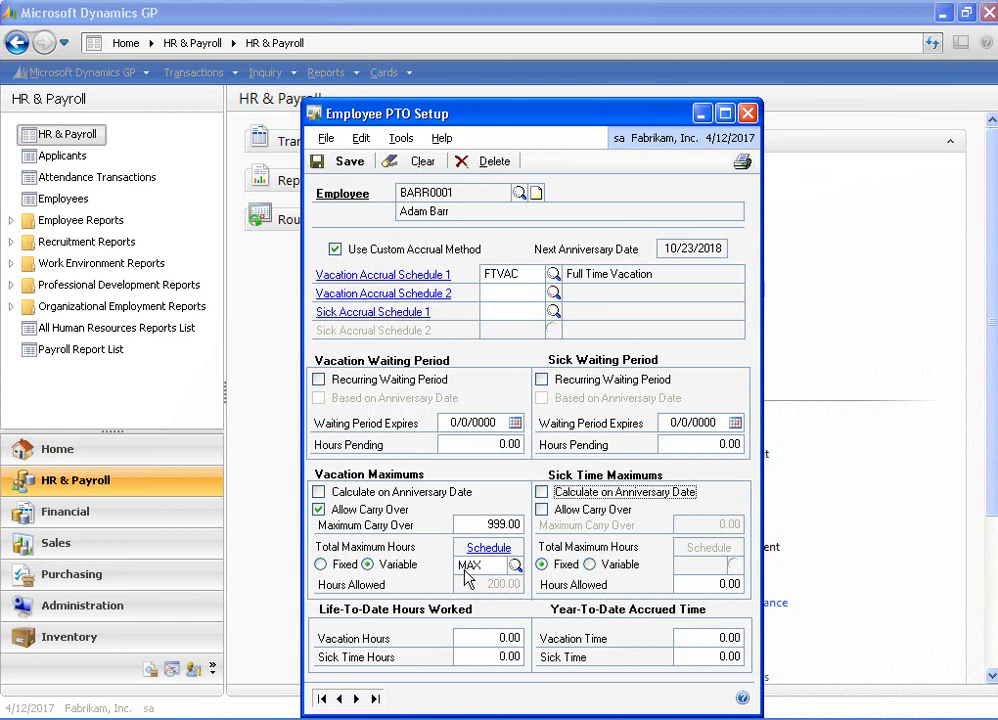
left_click(467, 641)
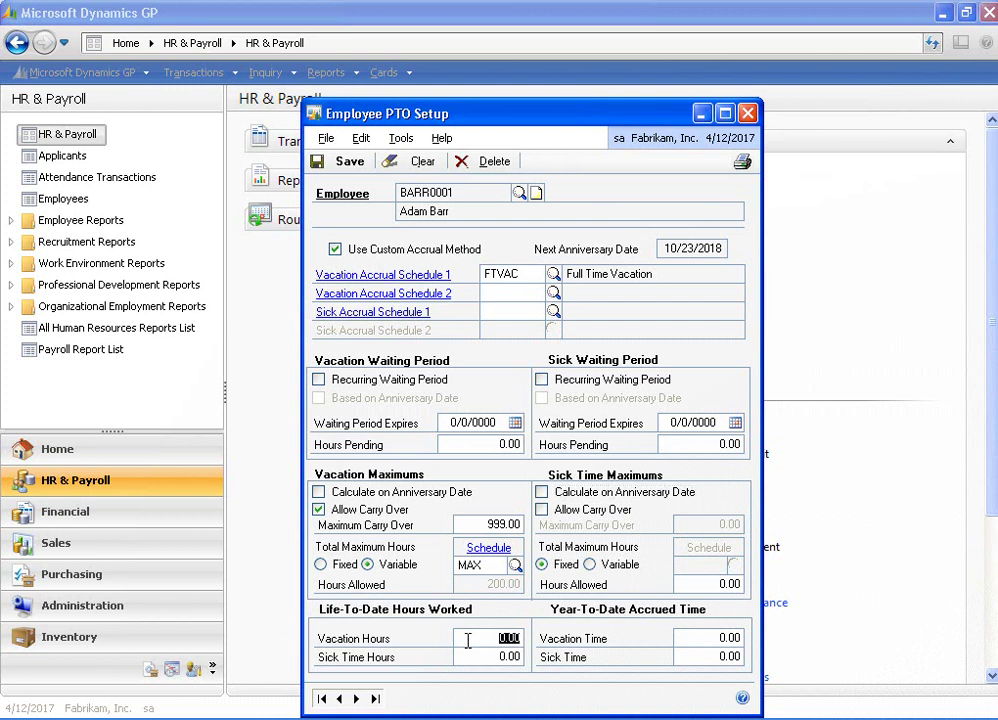
left_click(471, 655)
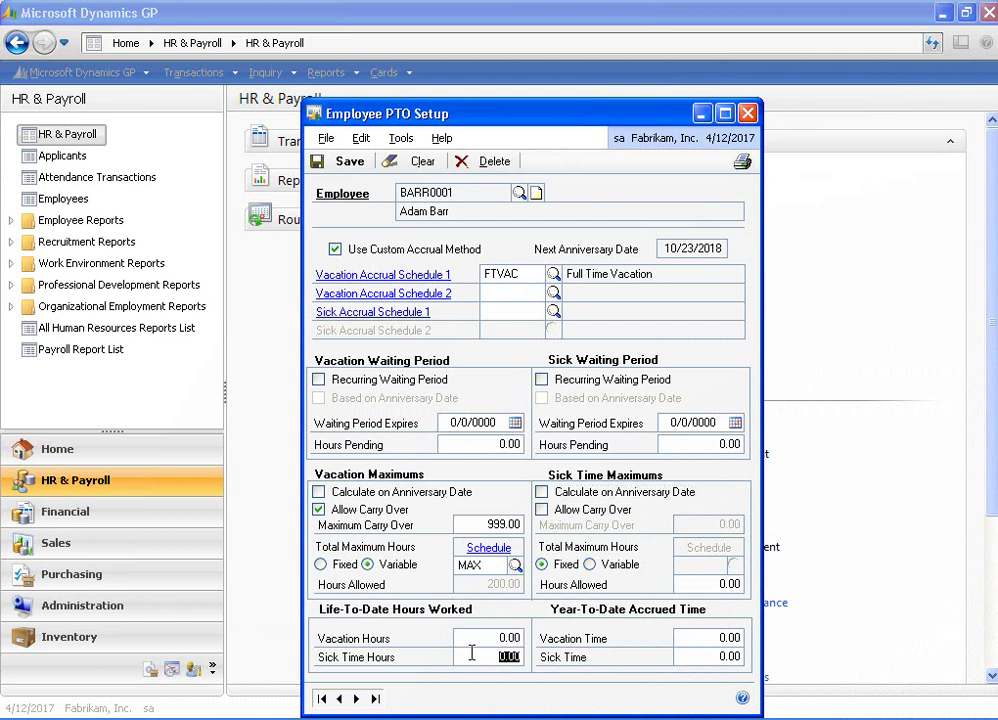
left_click(693, 637)
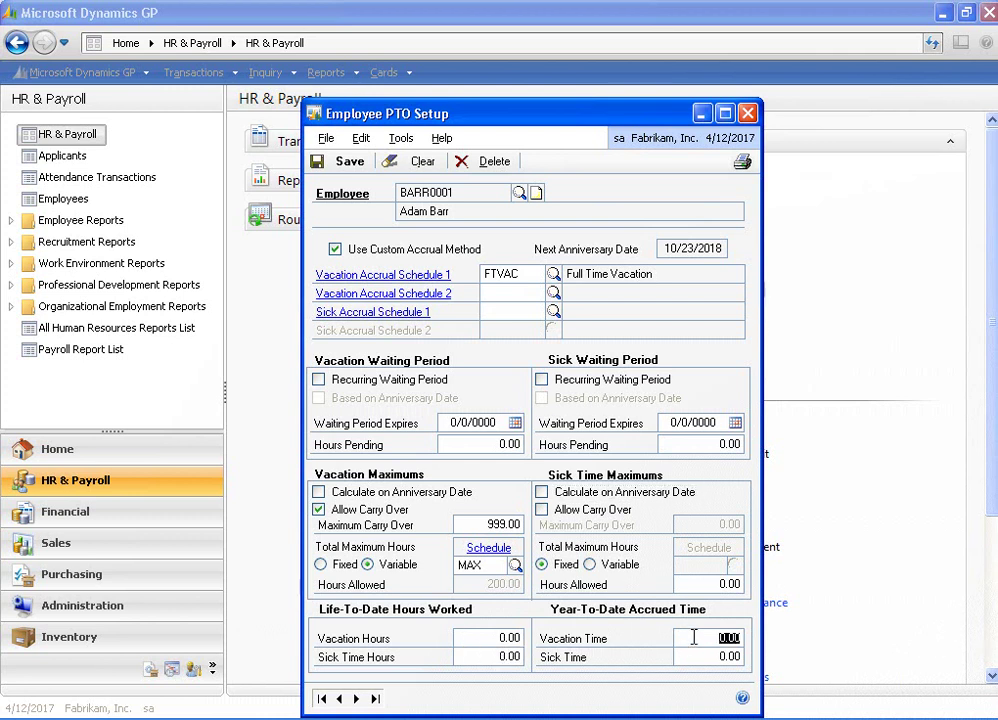
left_click(700, 656)
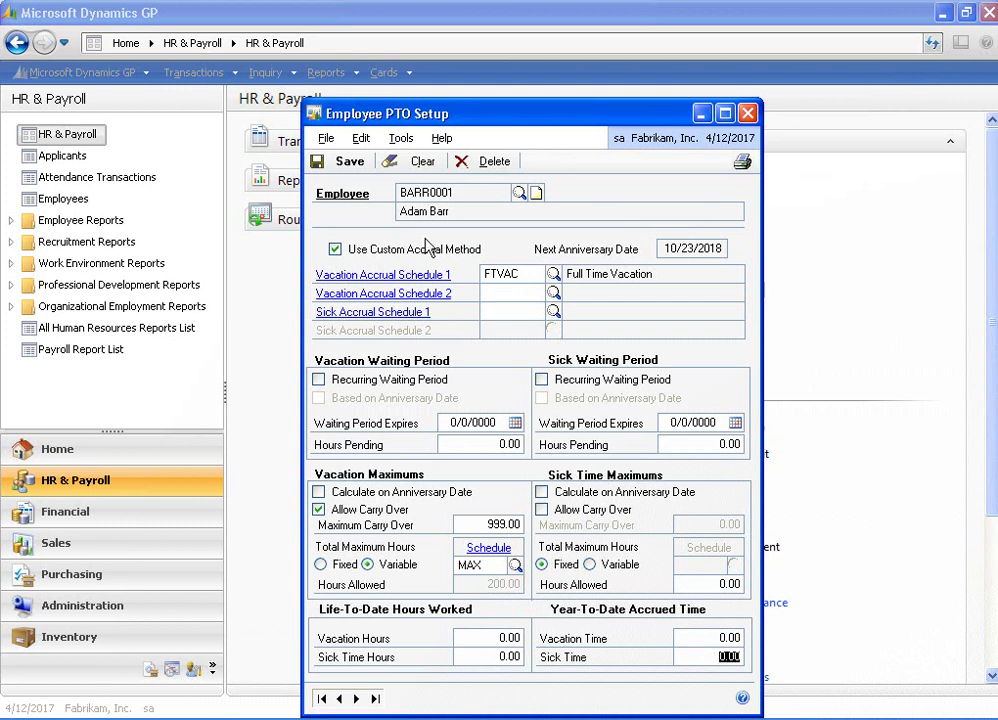
- Save the PTO setup and view the employee's 40.00 vacation and 16.00 sick hours available
left_click(357, 164)
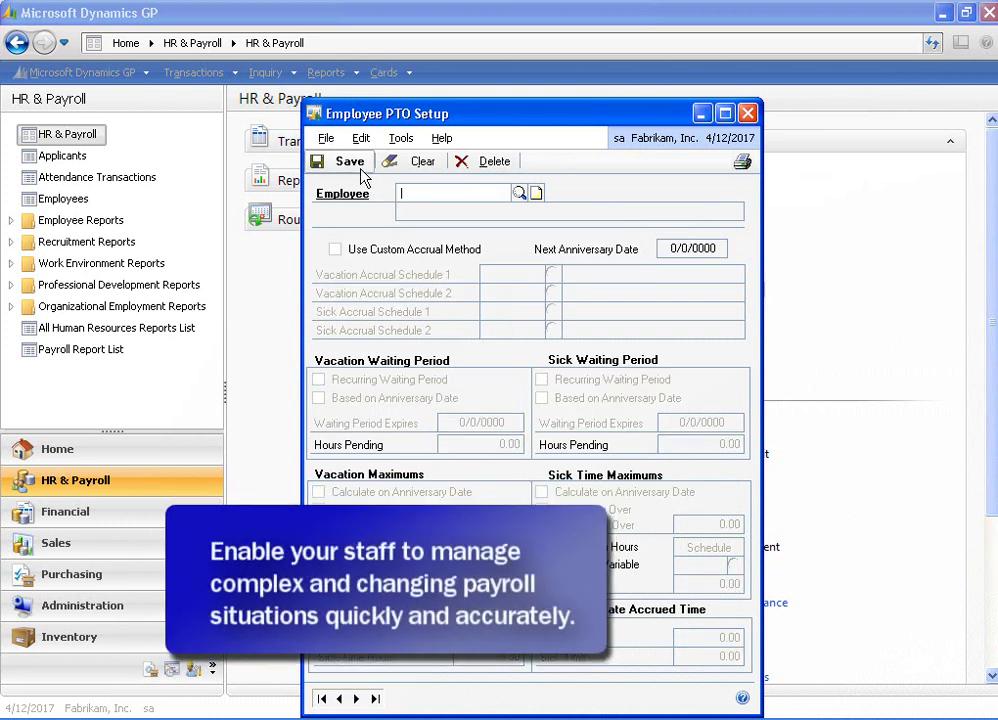
left_click(747, 113)
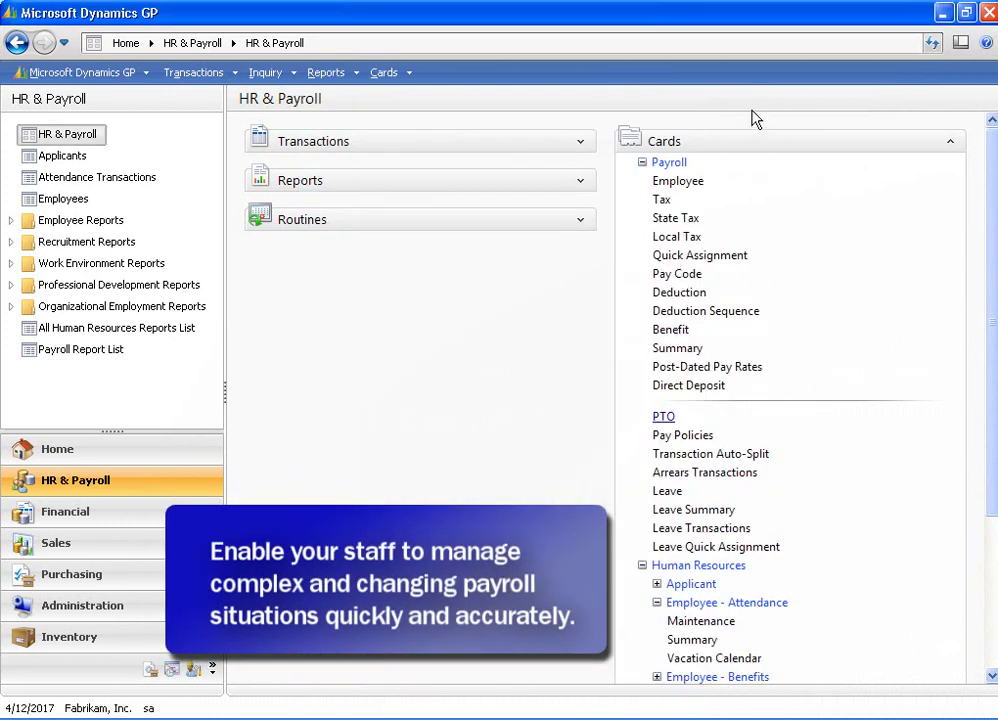
left_click(663, 183)
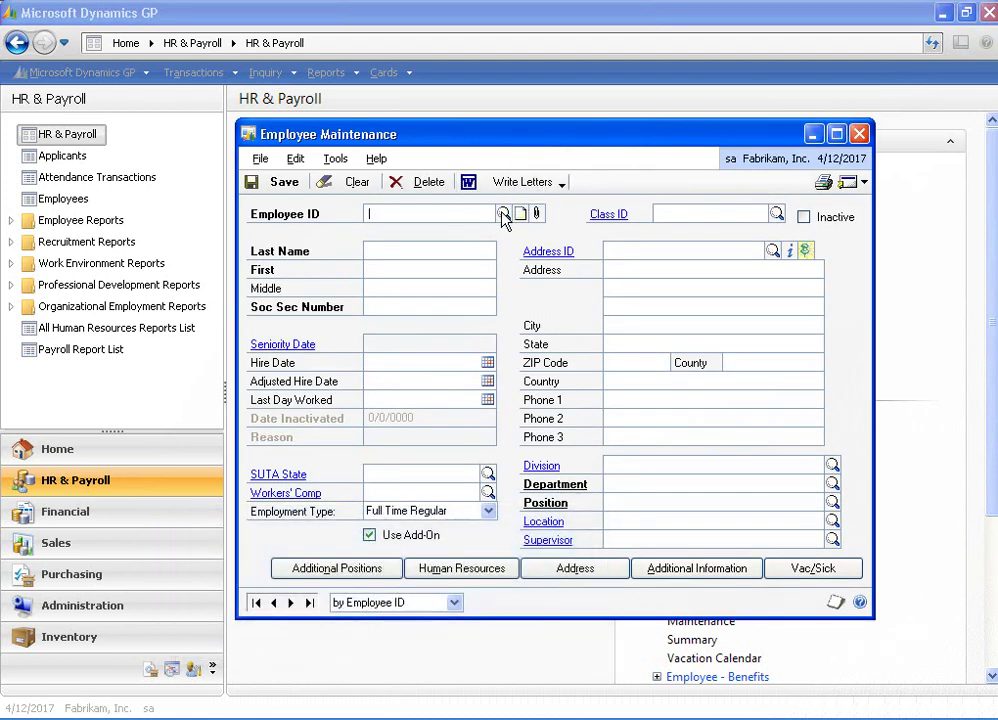
left_click(503, 215)
double_click(437, 346)
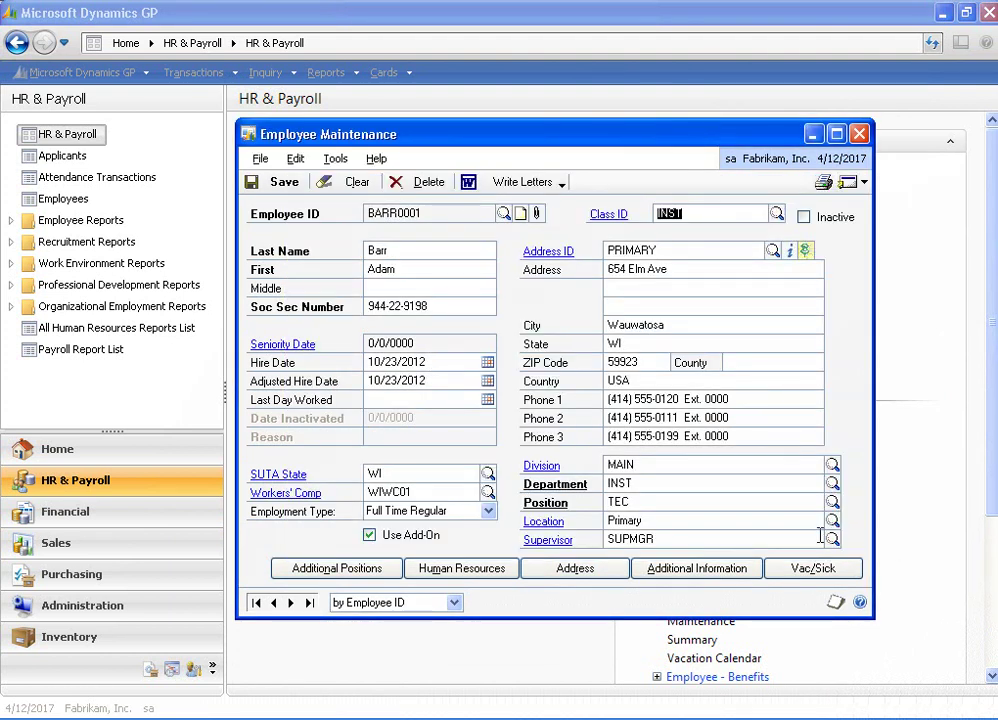
left_click(833, 569)
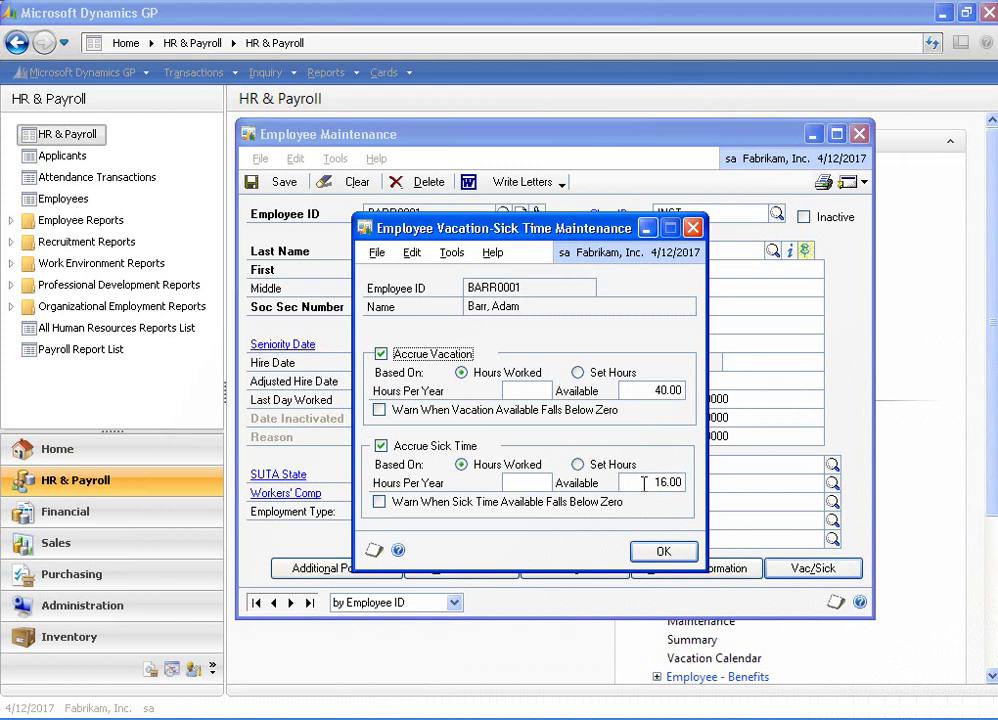
left_click(664, 551)
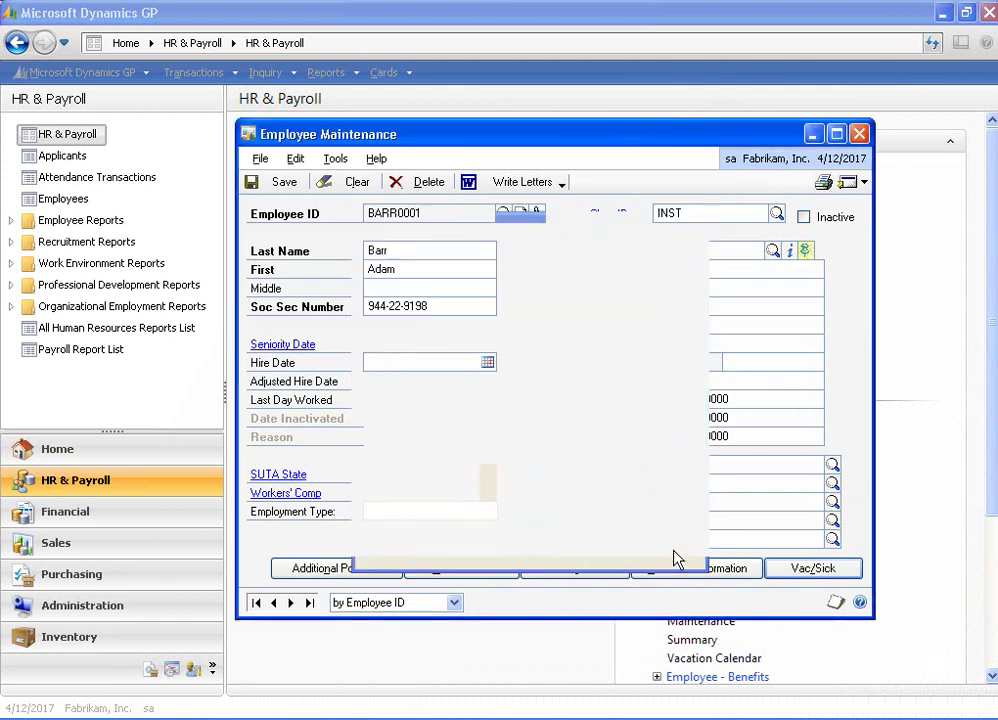